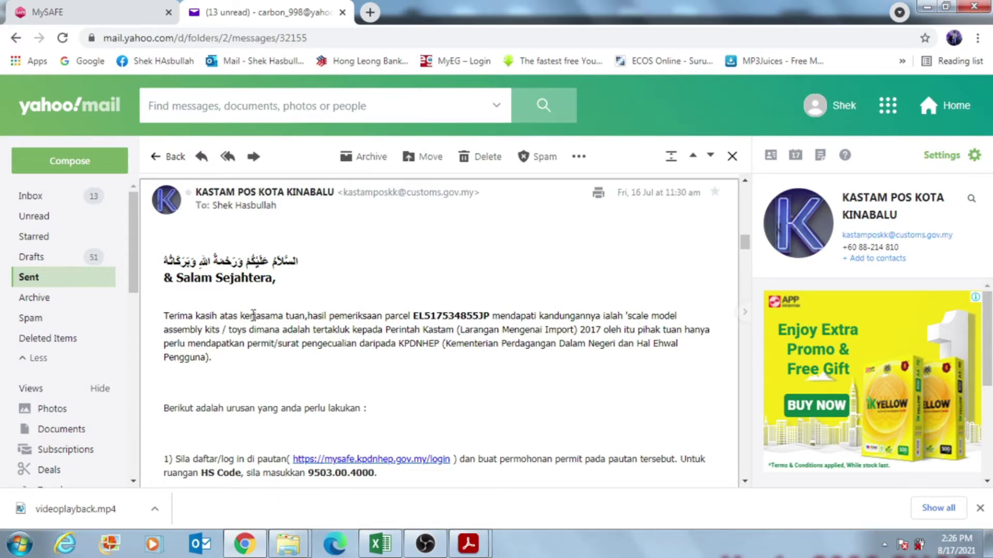
Read the customs email's instructions on the permit application, HS code and customs agent
scroll(370, 313, "down", 3)
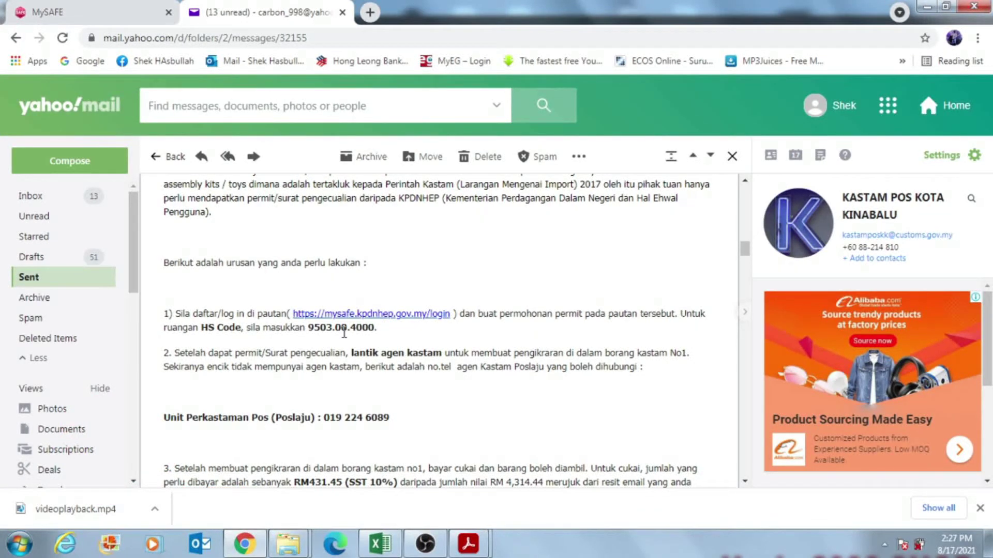
scroll(349, 358, "down", 2)
scroll(348, 361, "up", 7)
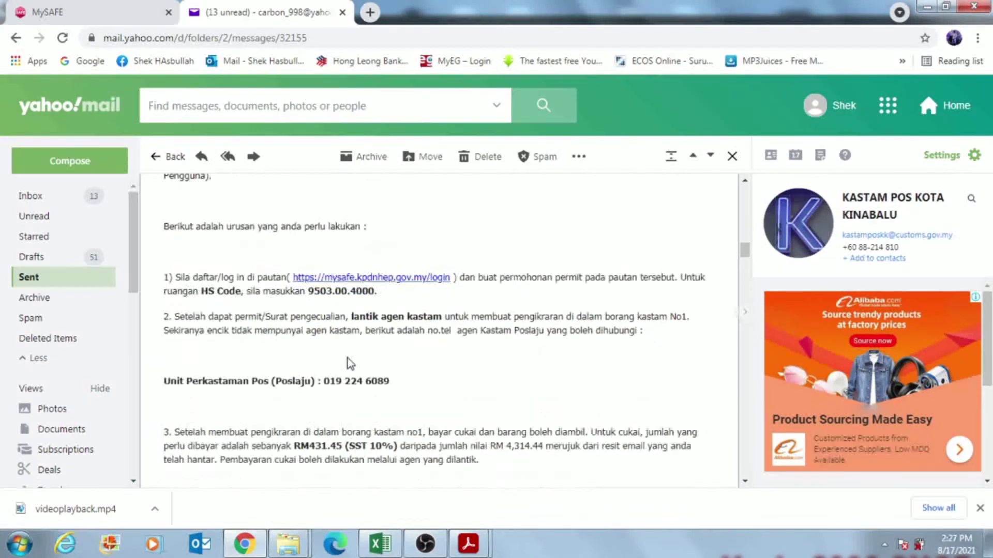
Switch to the mySAFE site and view the list of clarifications
left_click(33, 15)
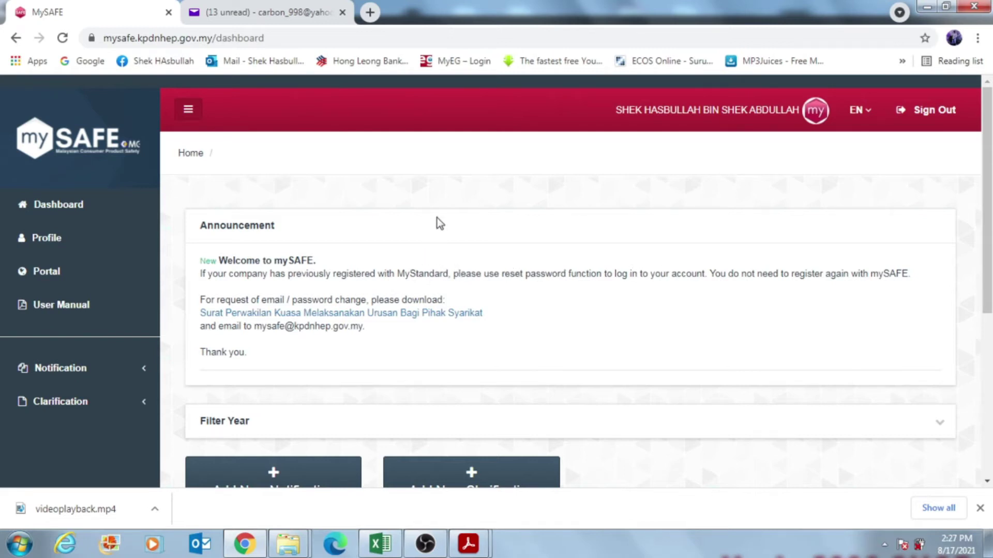
scroll(649, 337, "down", 2)
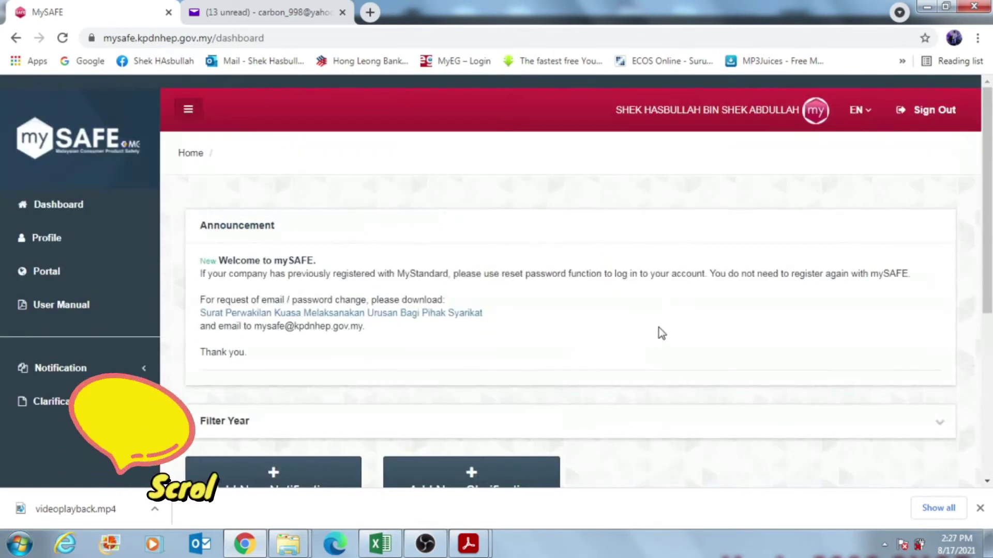
scroll(652, 334, "down", 5)
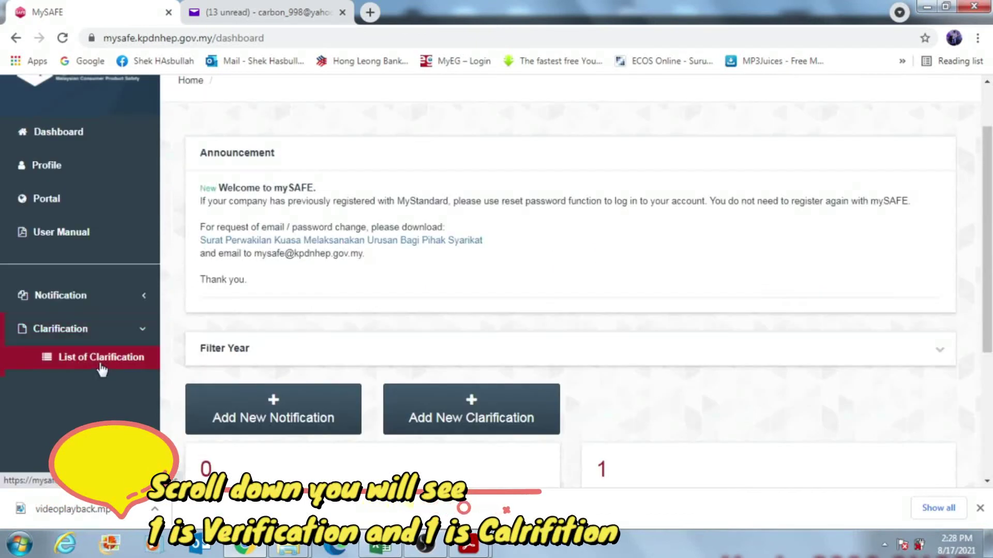
left_click(106, 356)
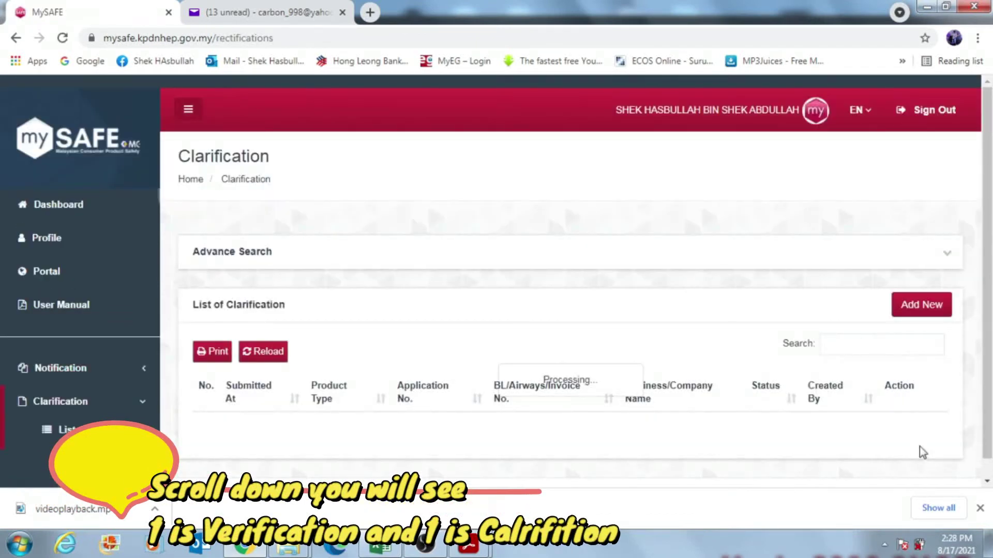
scroll(468, 341, "down", 2)
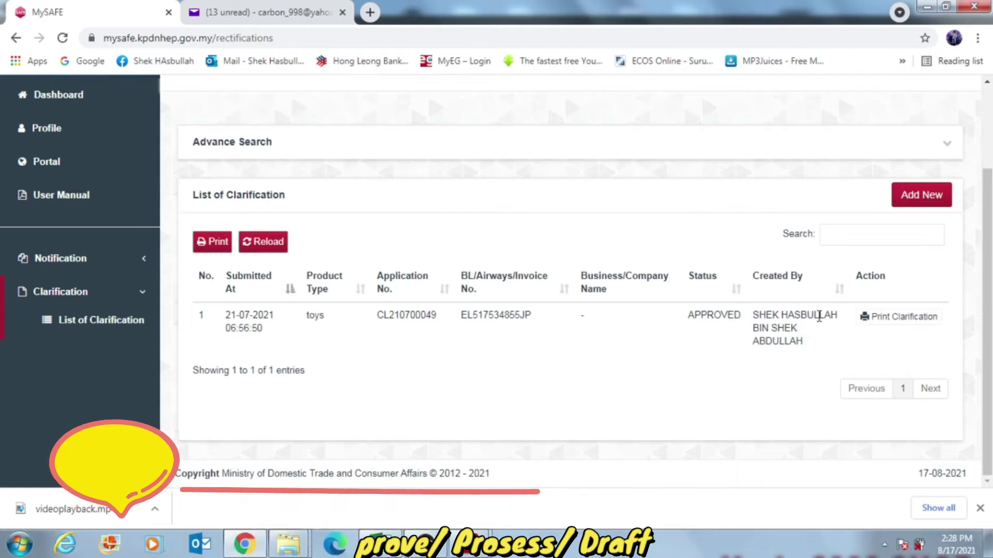
Open the printable letter for the toys clarification, place its tab after the mail tab, and review the itemised goods
left_click(880, 326)
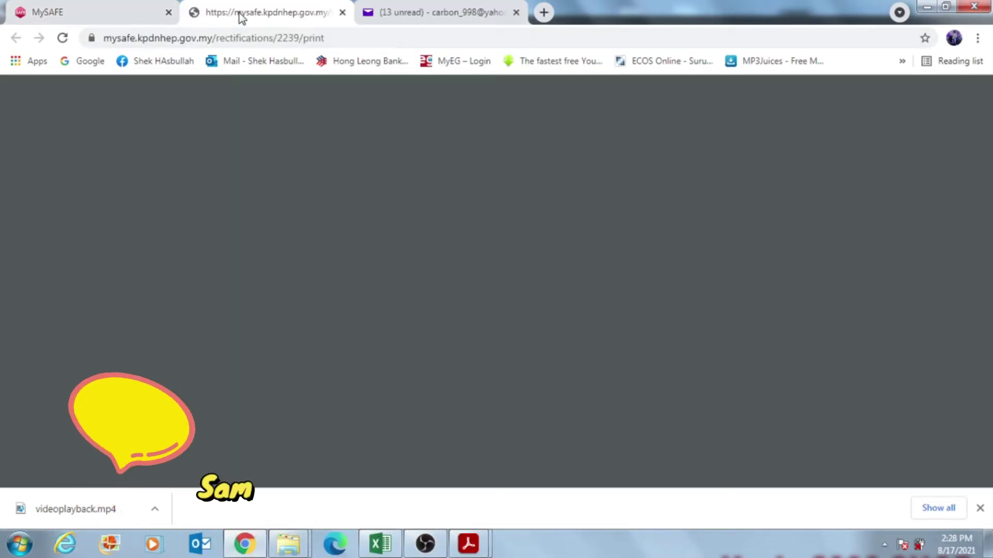
left_click_drag(240, 14, 434, 13)
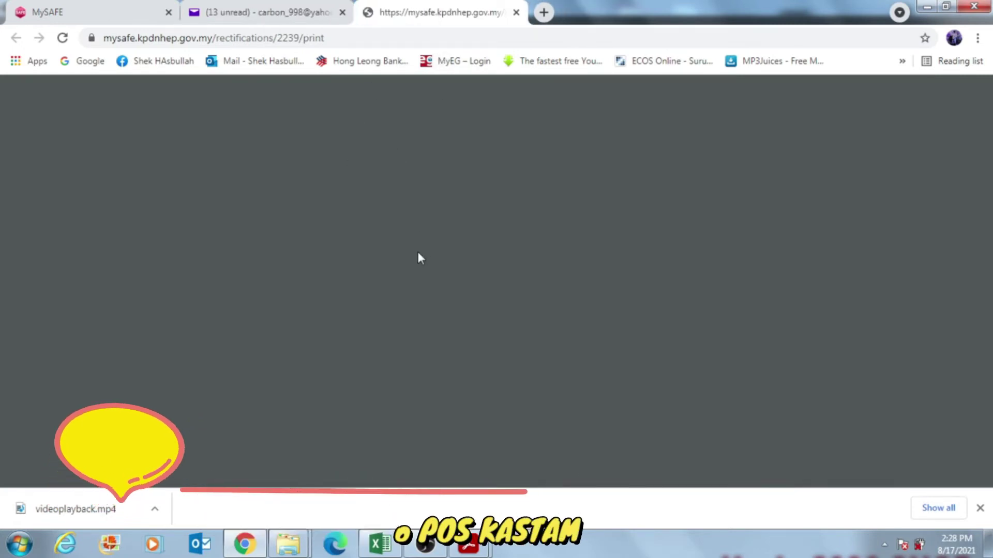
scroll(424, 265, "down", 7)
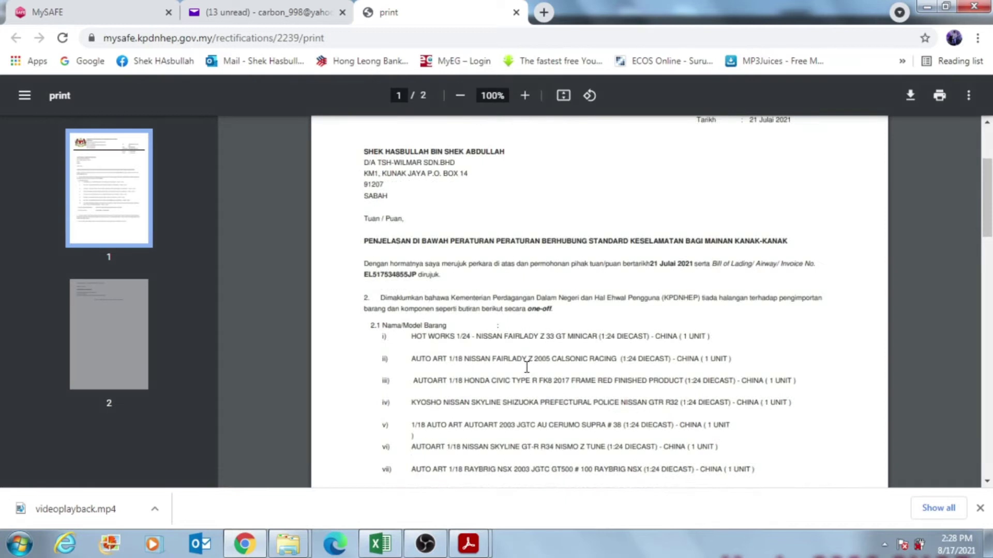
scroll(439, 279, "up", 1)
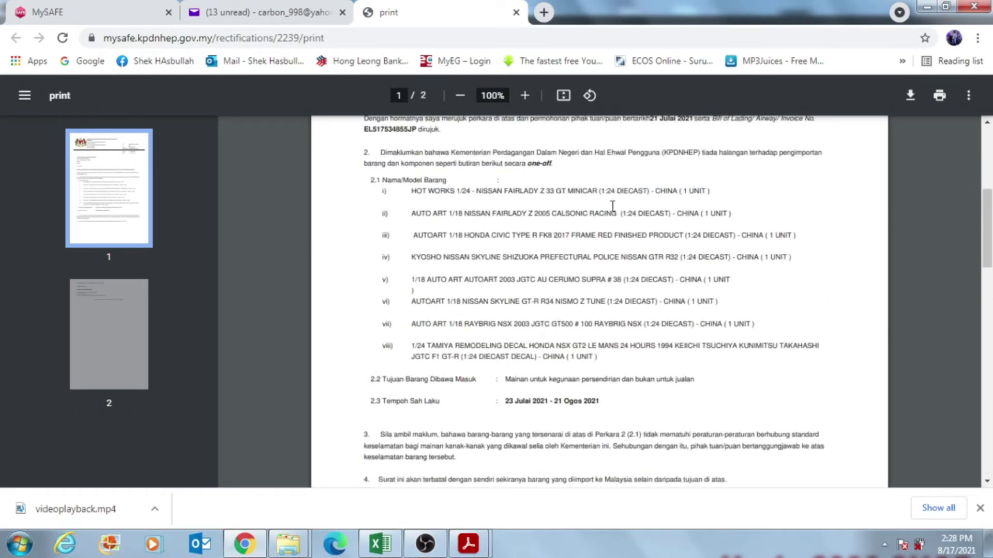
Return to the mySAFE dashboard and start a new clarification application
left_click(250, 16)
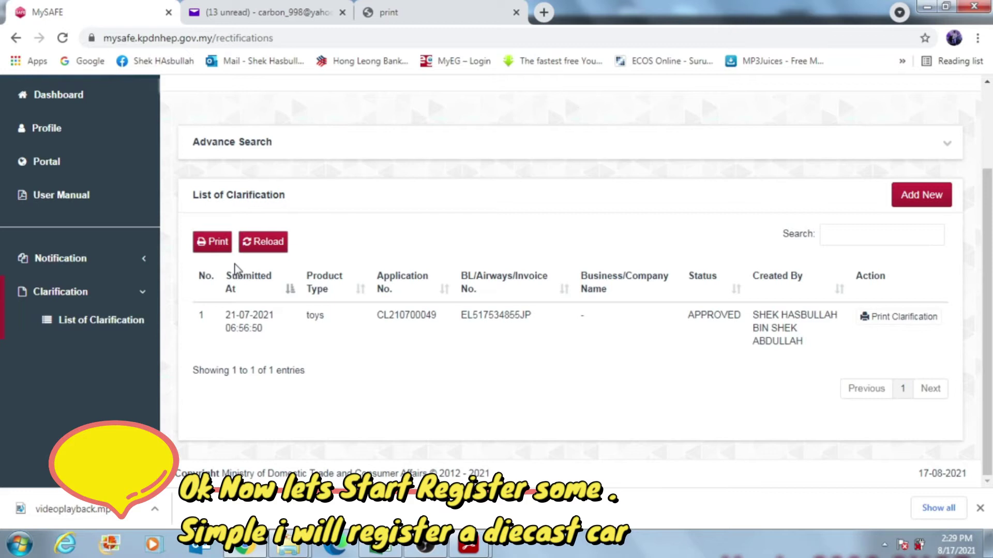
scroll(99, 215, "up", 2)
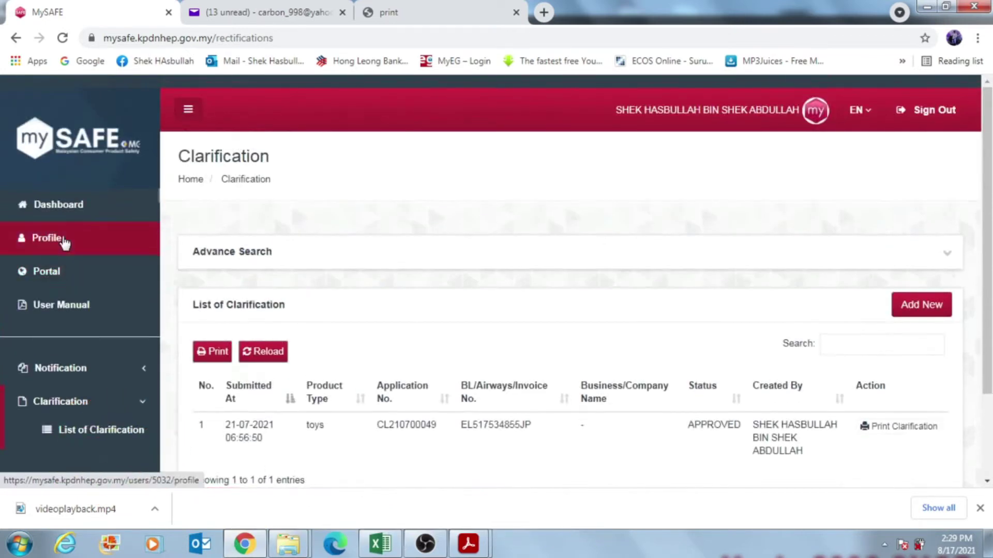
left_click(67, 217)
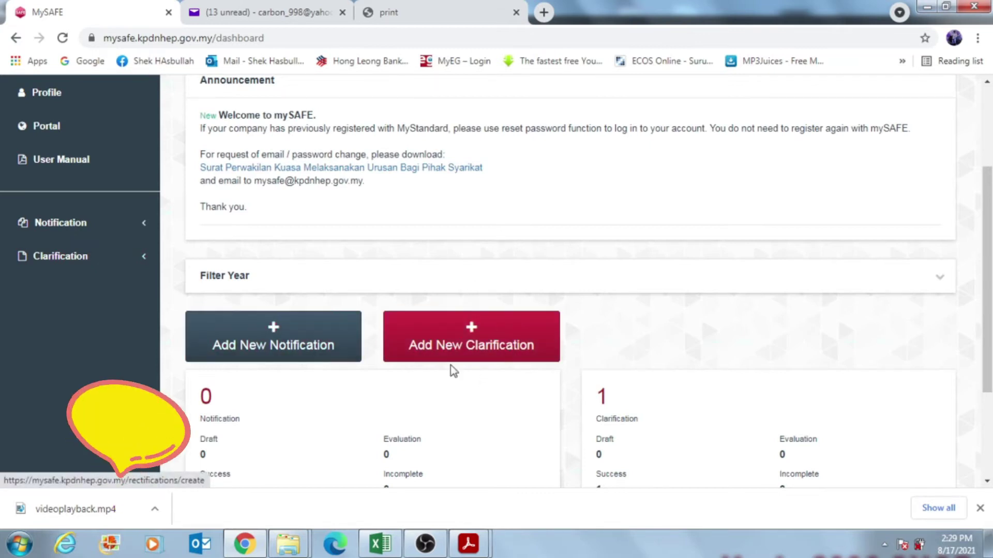
left_click(486, 350)
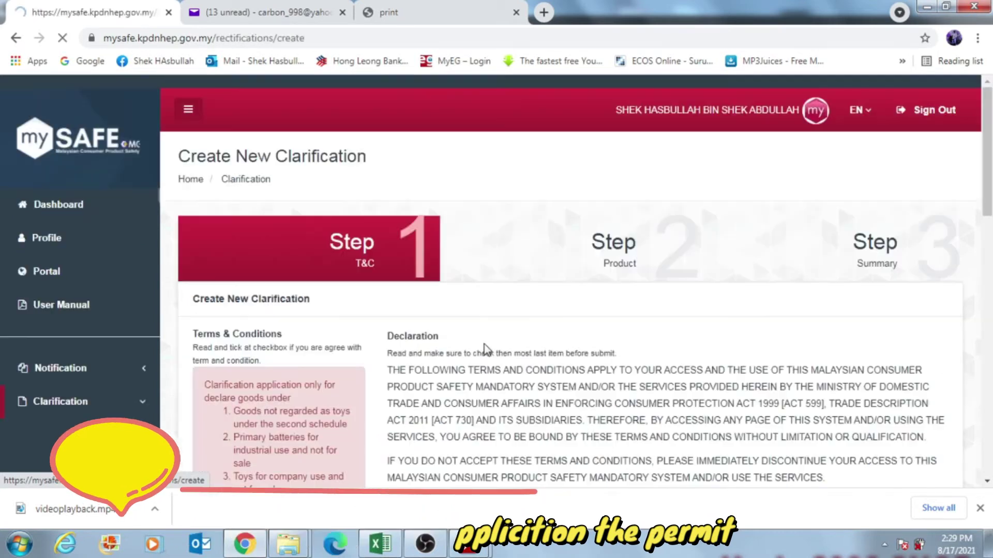
Review the declaration's terms and conditions and accept the final statement of responsibility for the declaration
scroll(381, 222, "down", 3)
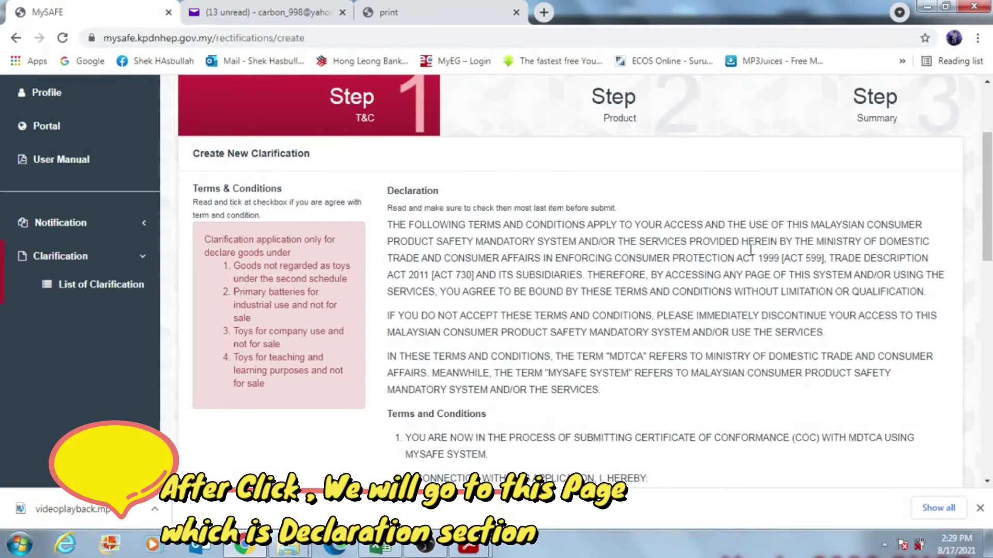
scroll(465, 311, "down", 4)
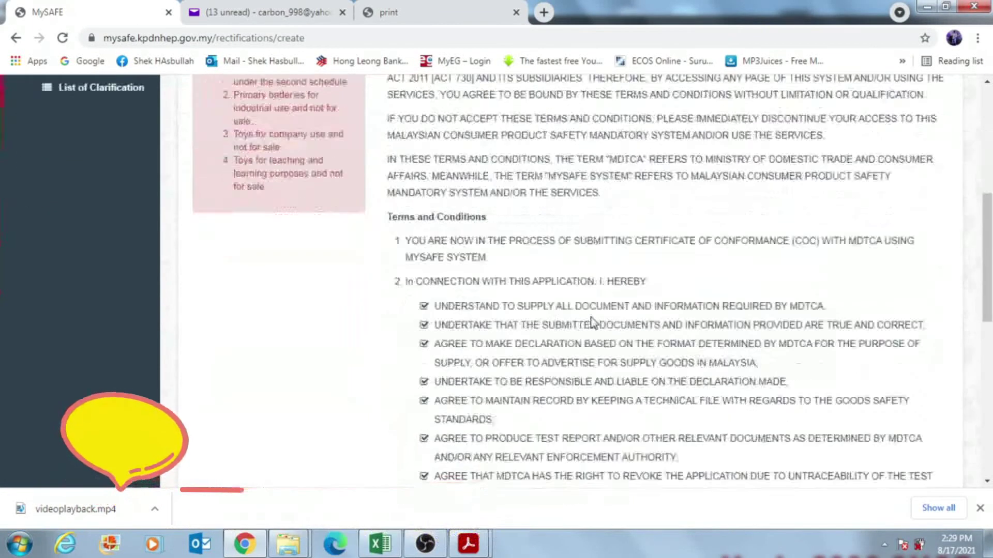
scroll(465, 320, "down", 5)
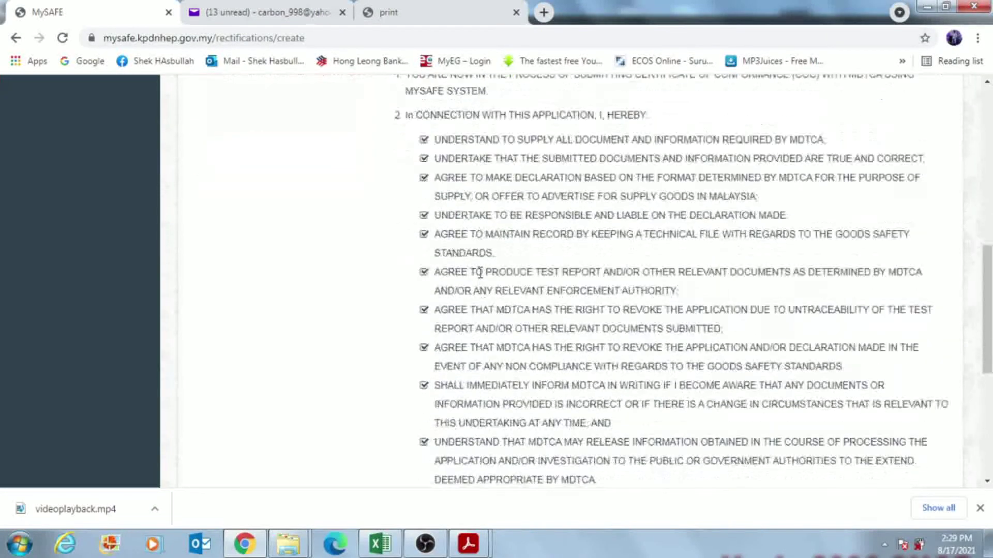
scroll(546, 277, "down", 3)
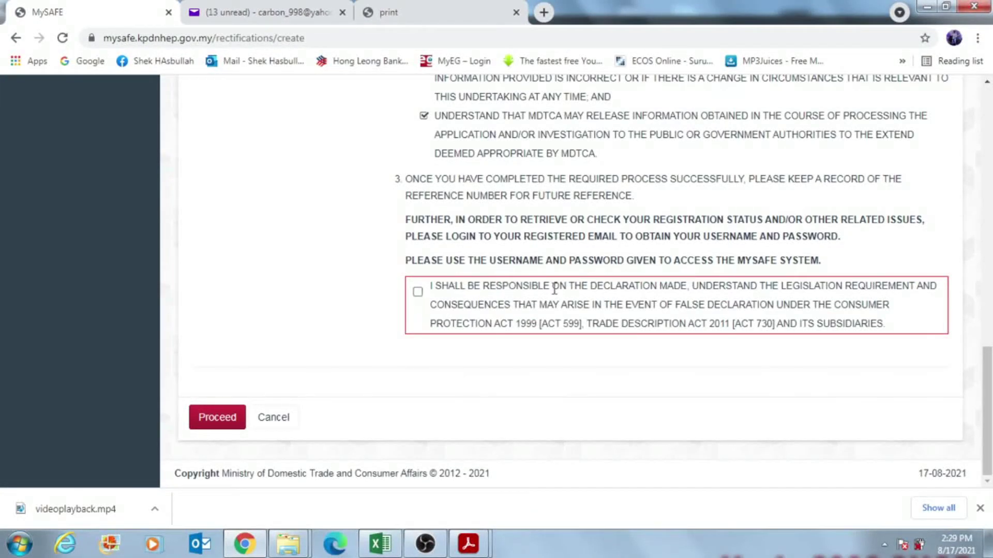
left_click(417, 293)
Set the product type to Toys and the clarification category to "Toys for personal use and not for sale"
scroll(538, 286, "down", 3)
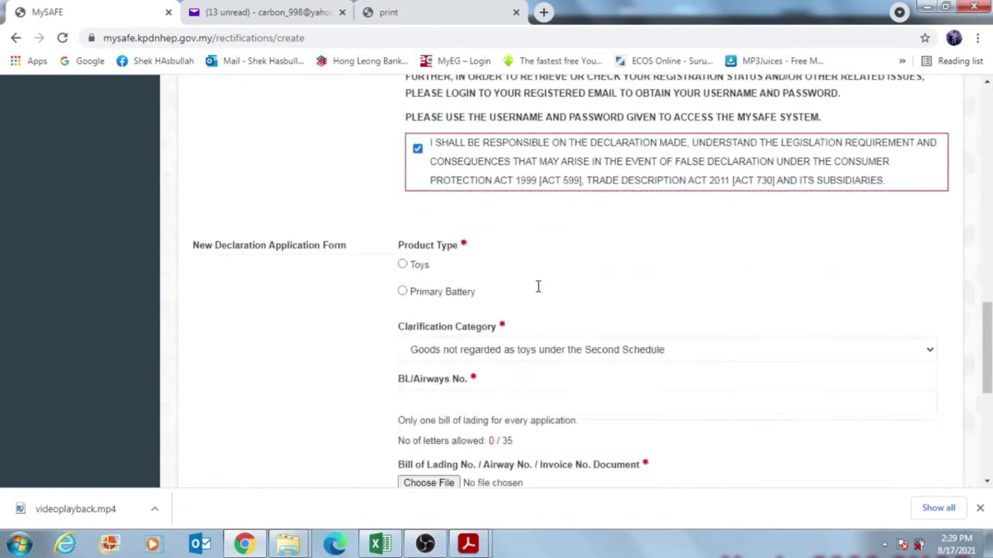
scroll(538, 286, "down", 3)
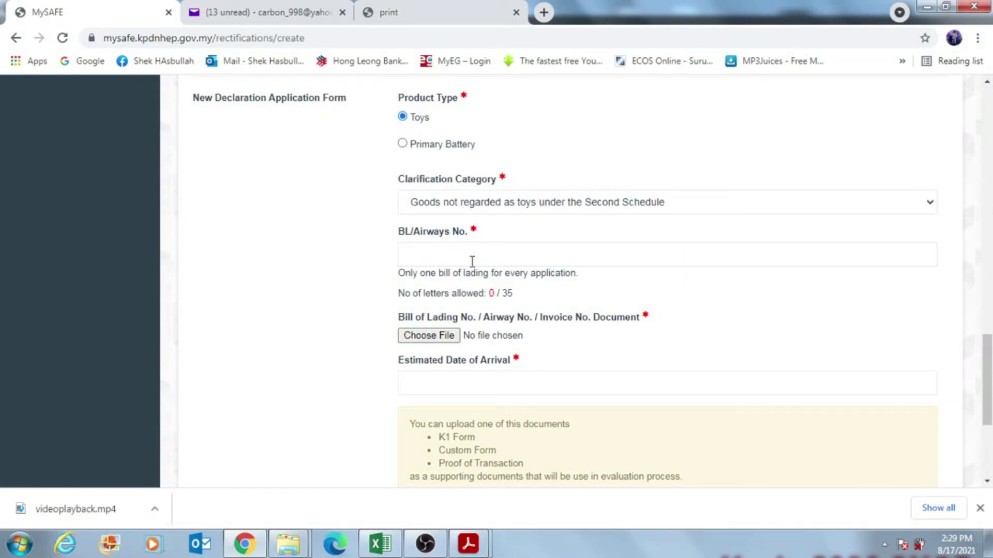
left_click(708, 202)
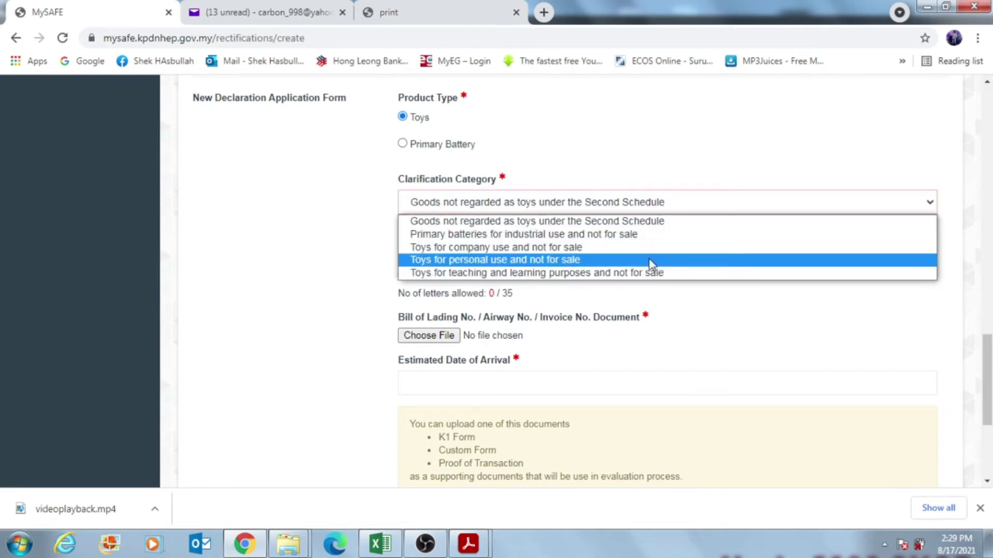
left_click(590, 260)
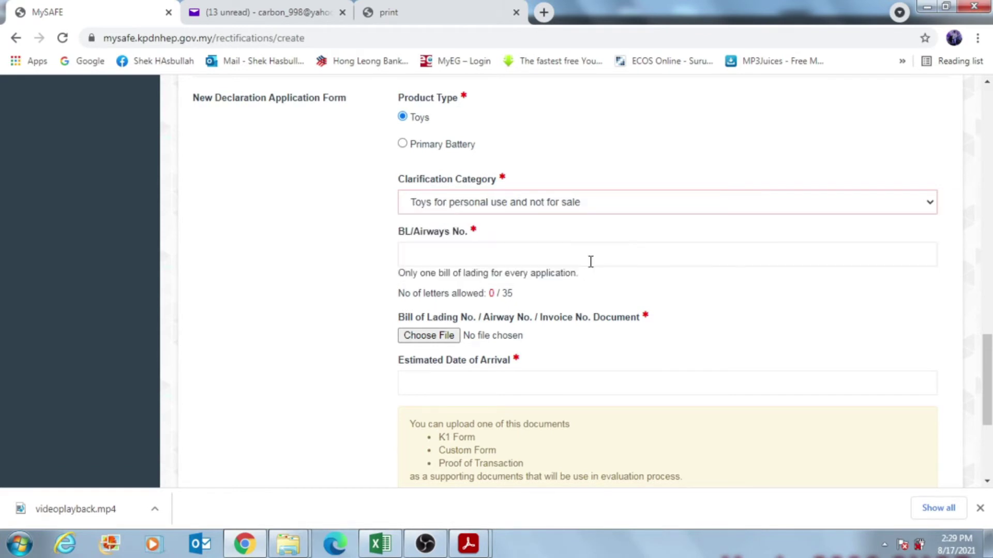
Copy the parcel number from the customs email into the application's BL/Airways No. field
left_click(487, 259)
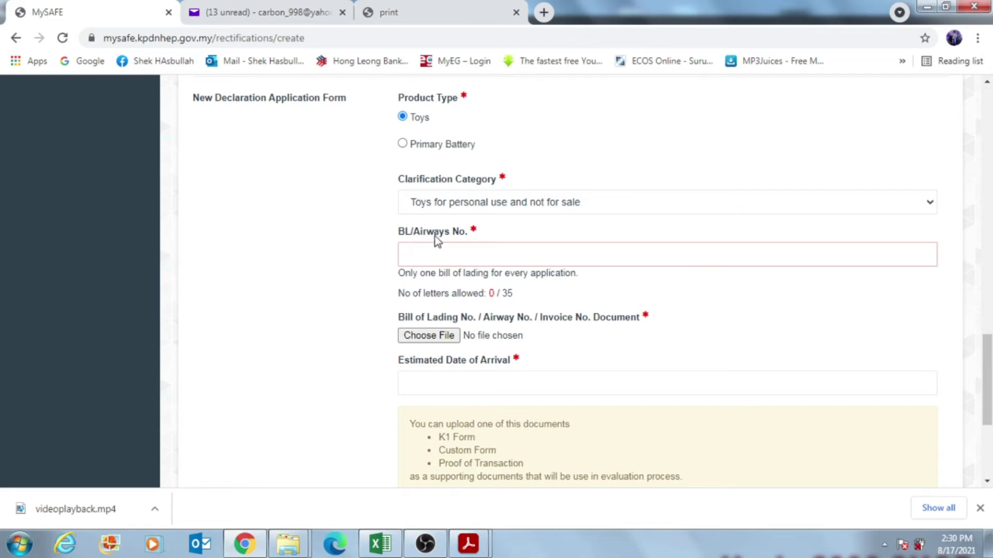
left_click(262, 12)
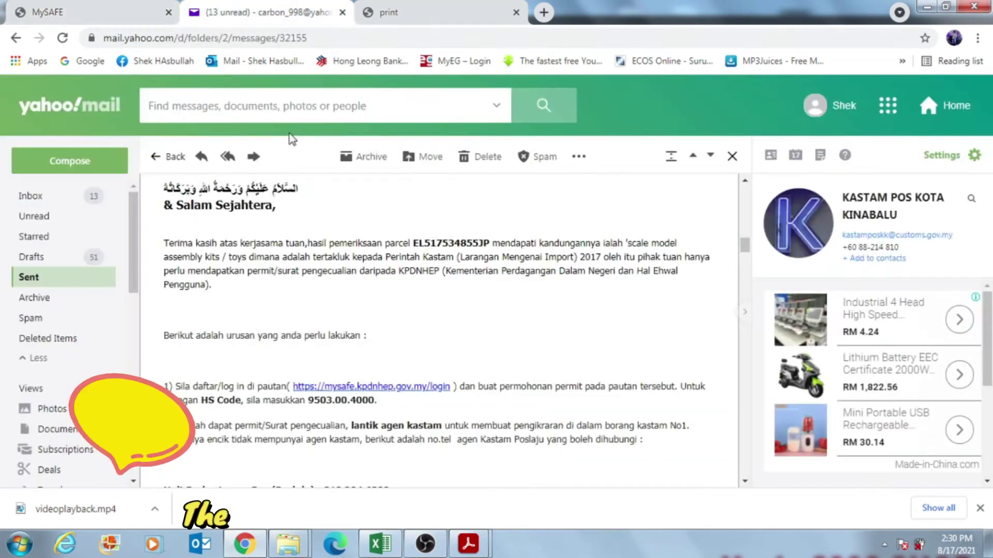
left_click_drag(414, 243, 489, 243)
right_click(474, 243)
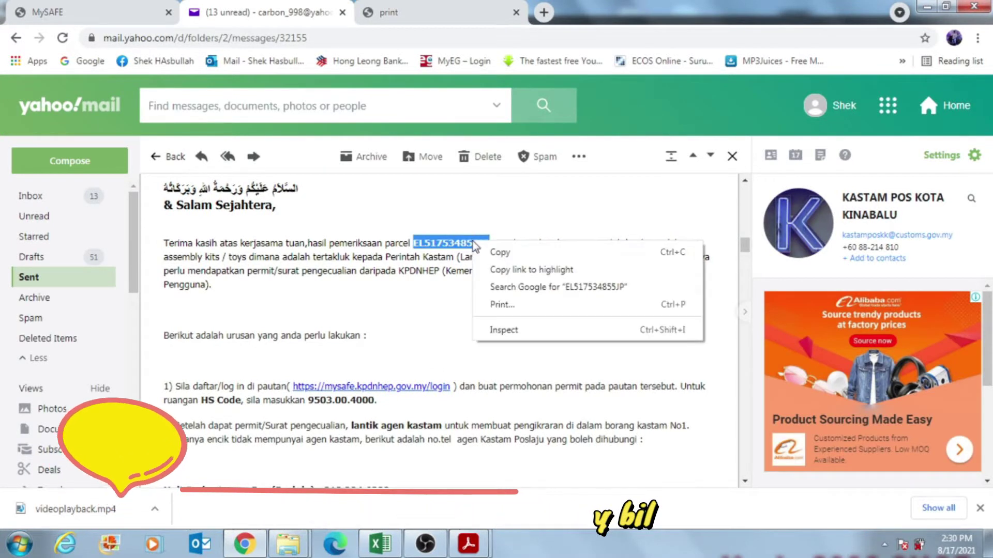
left_click(498, 251)
left_click(93, 12)
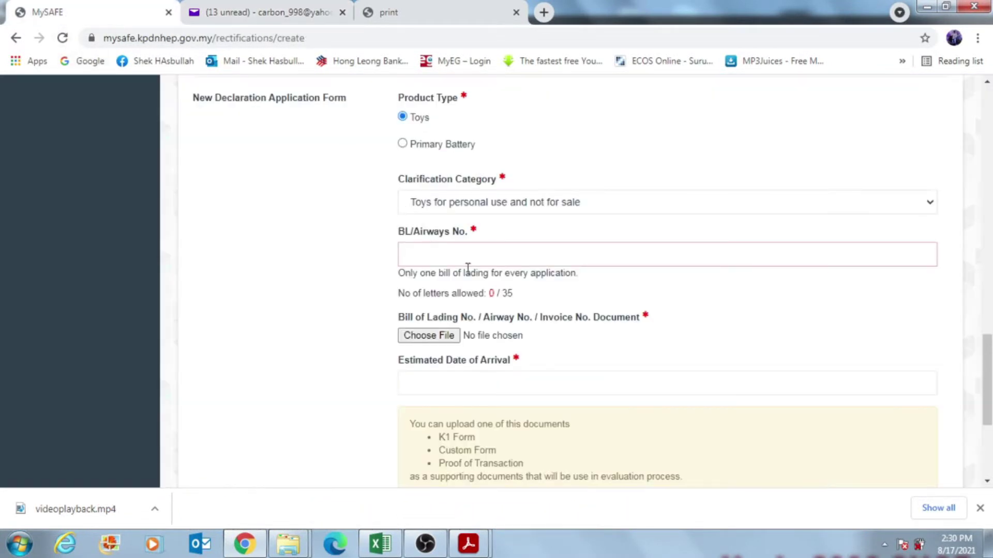
right_click(448, 256)
left_click(500, 348)
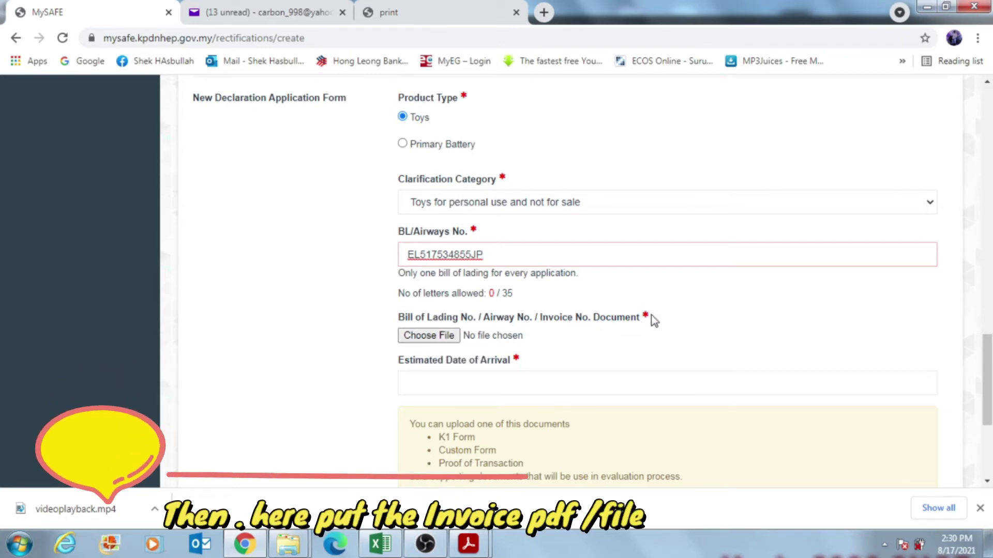
Set the estimated date of arrival to 18-08-2021
left_click(433, 313)
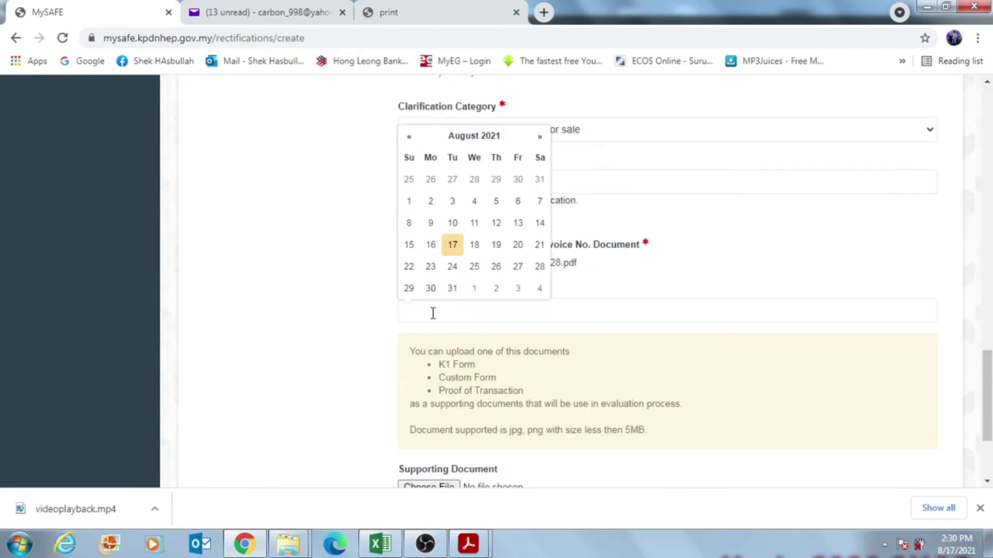
left_click(474, 247)
scroll(474, 314, "down", 3)
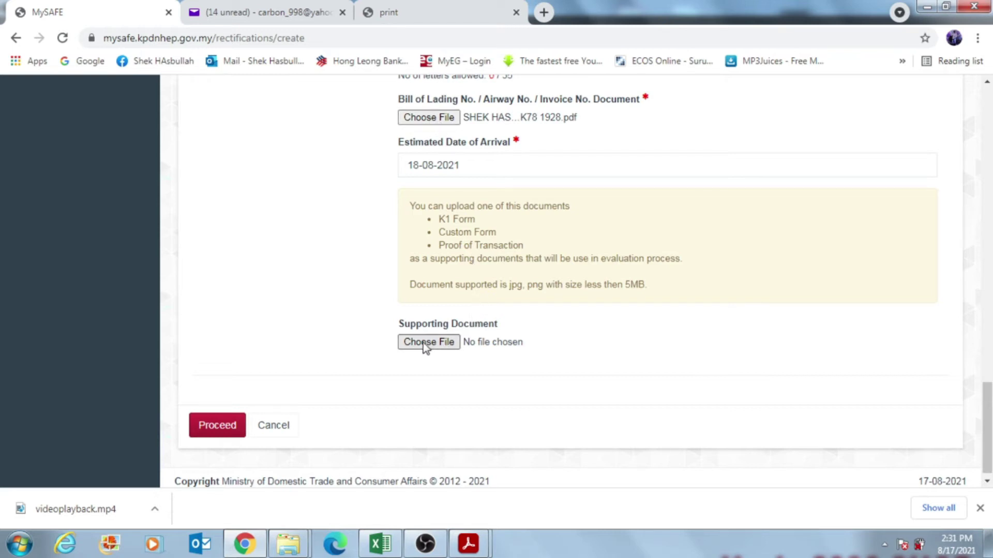
Replace the uploaded Bill of Lading / Airway / Invoice document with the "invoice 1st BUYEE" PDF from the "1st Buyee for KASTAM" folder
scroll(432, 315, "up", 3)
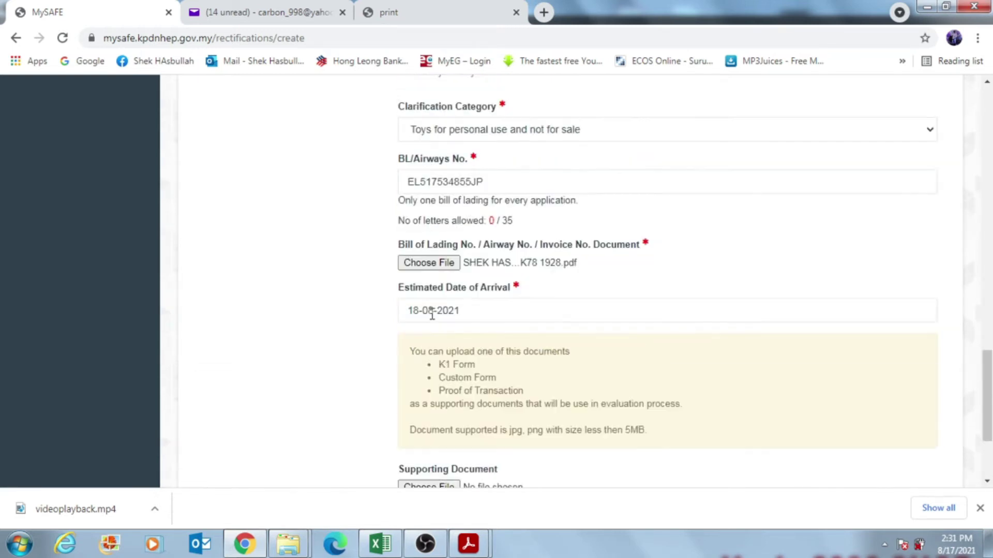
left_click(433, 265)
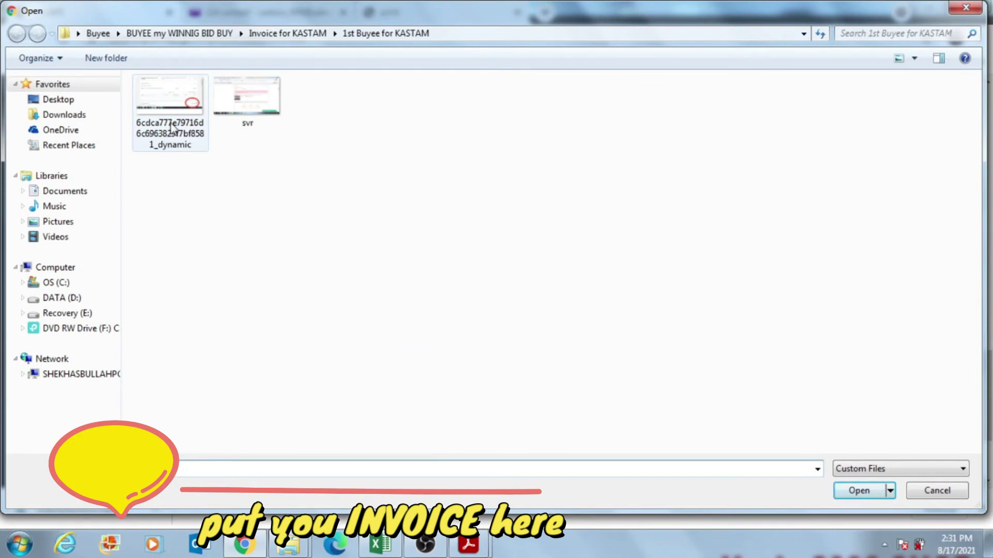
left_click(283, 35)
left_click(259, 107)
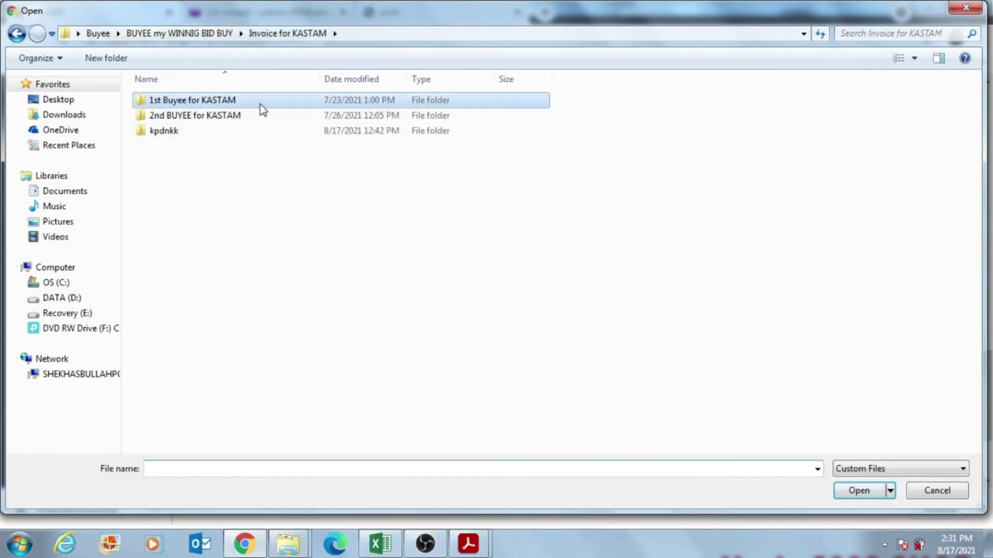
double_click(260, 104)
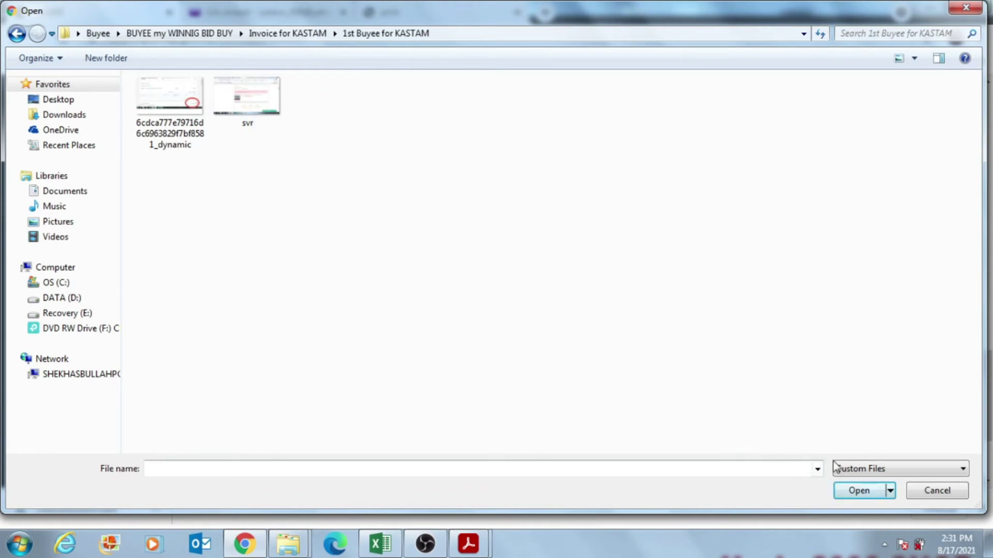
left_click(851, 469)
left_click(855, 491)
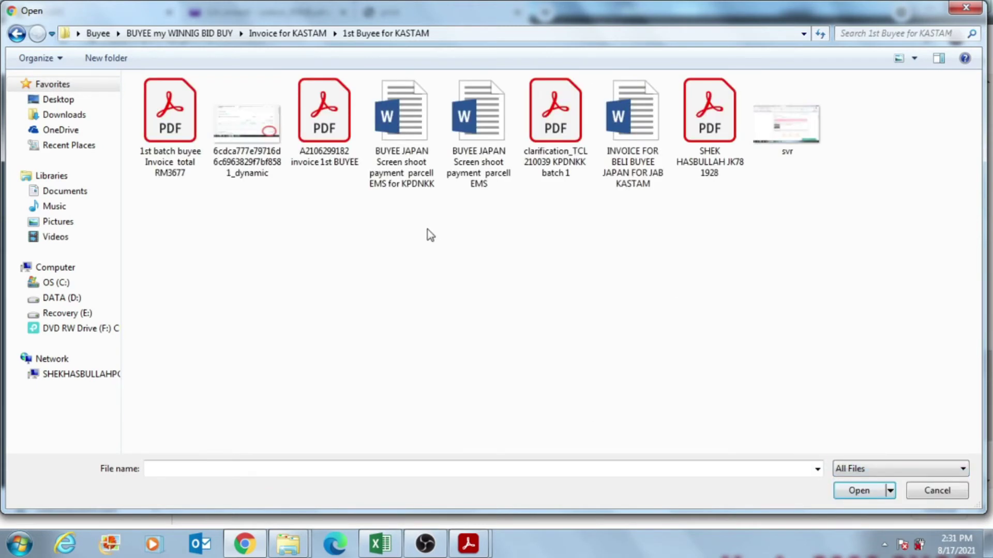
double_click(331, 127)
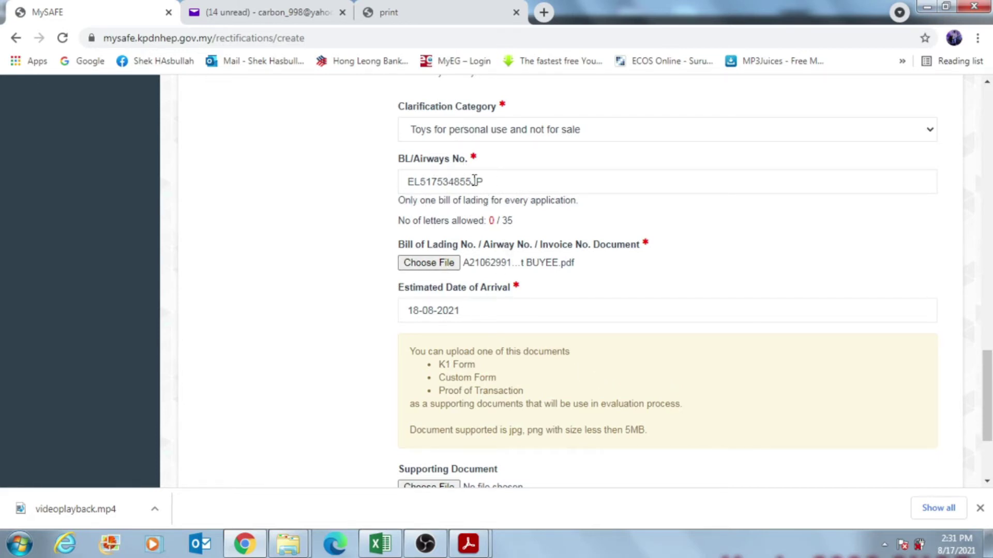
Attach the PDF named after the applicant from the "1st Buyee for KASTAM" folder as the supporting document and proceed with the application
scroll(486, 307, "down", 1)
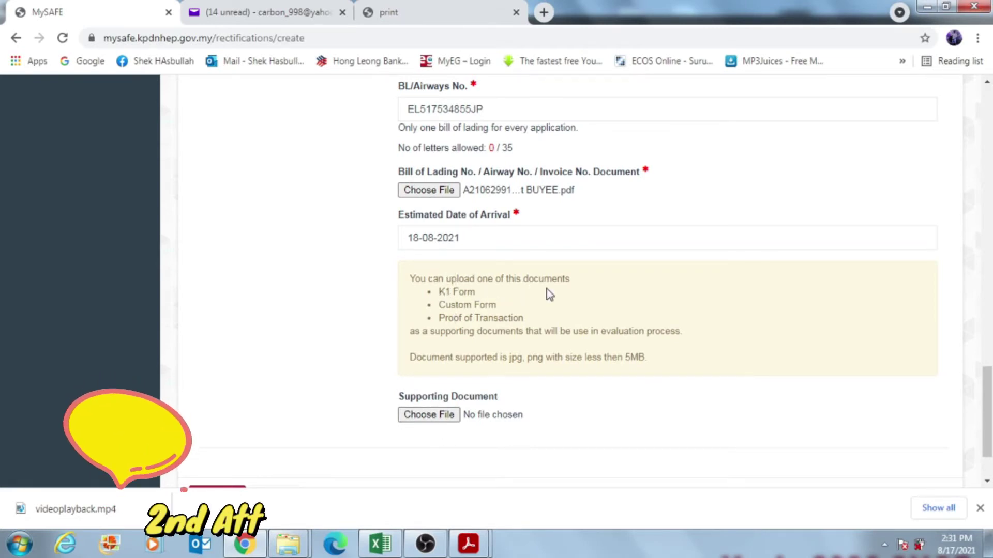
left_click(419, 418)
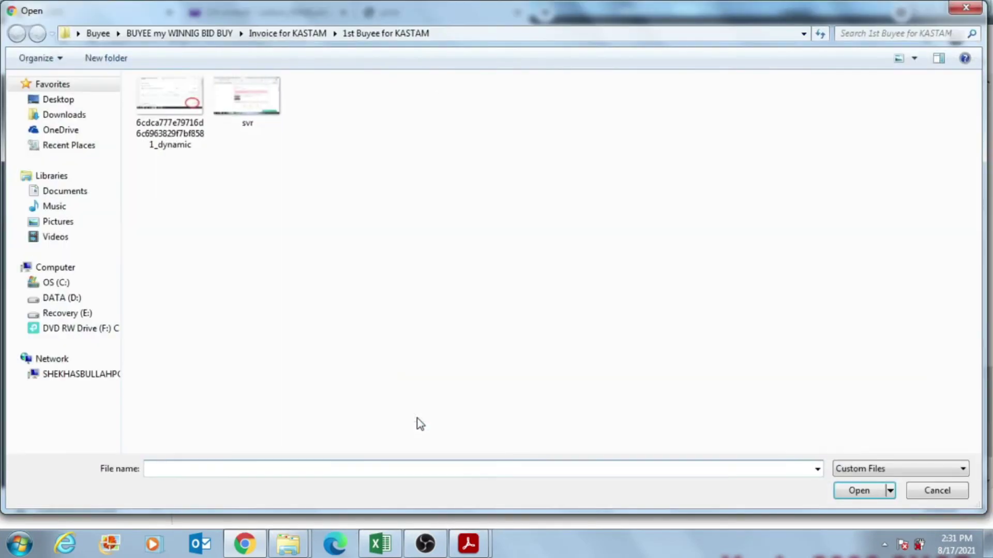
left_click(288, 33)
double_click(276, 107)
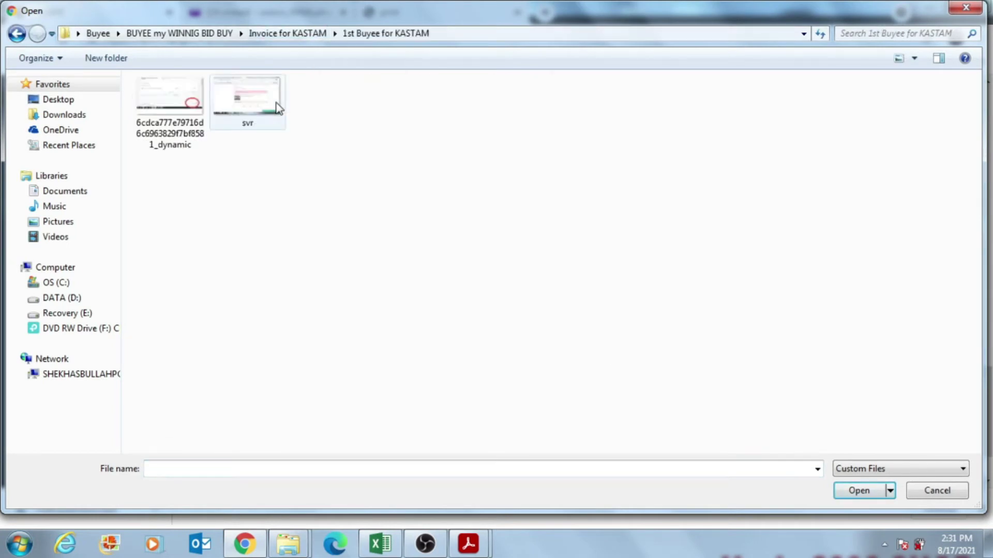
left_click(881, 470)
left_click(879, 495)
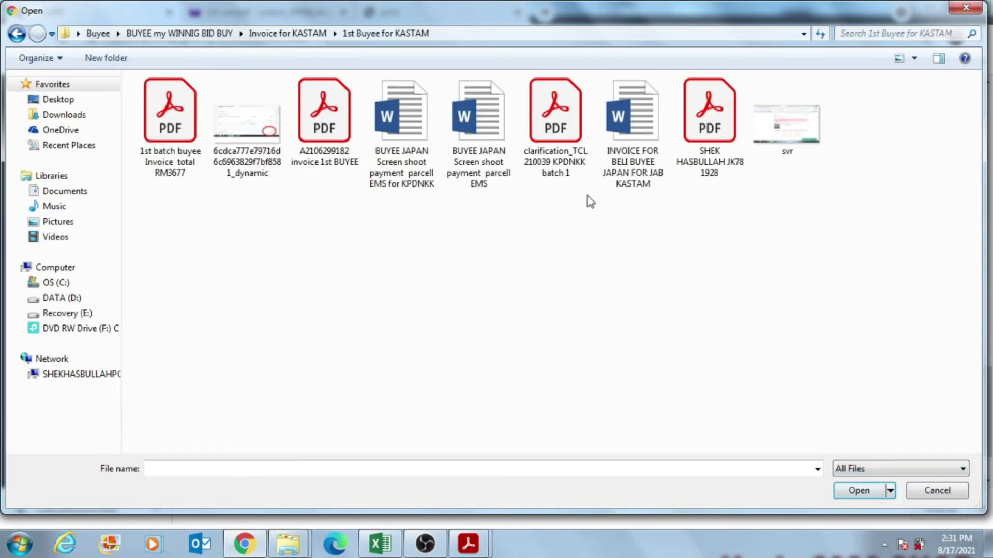
left_click(733, 171)
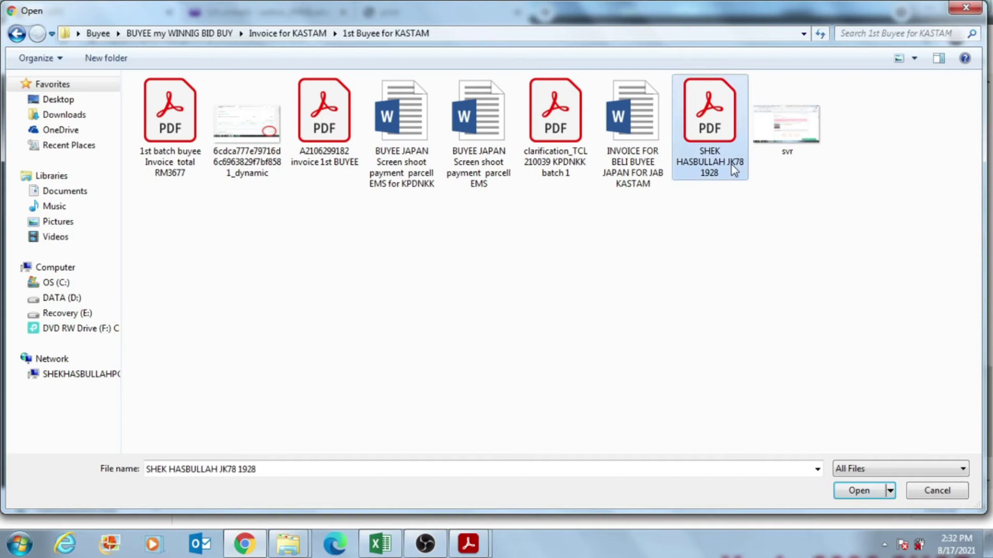
left_click(859, 491)
scroll(517, 372, "down", 3)
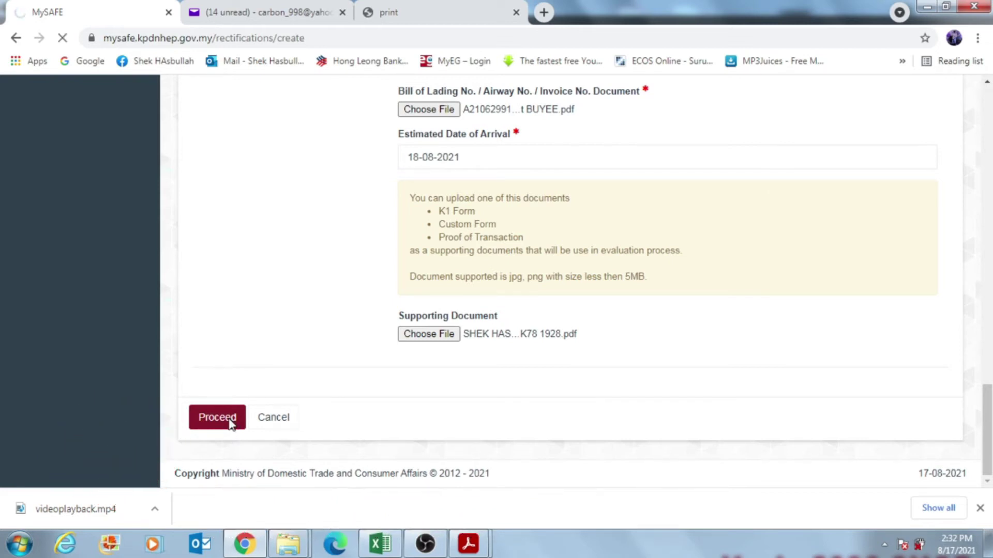
Start adding a new product to the clarification's product list
scroll(427, 339, "down", 2)
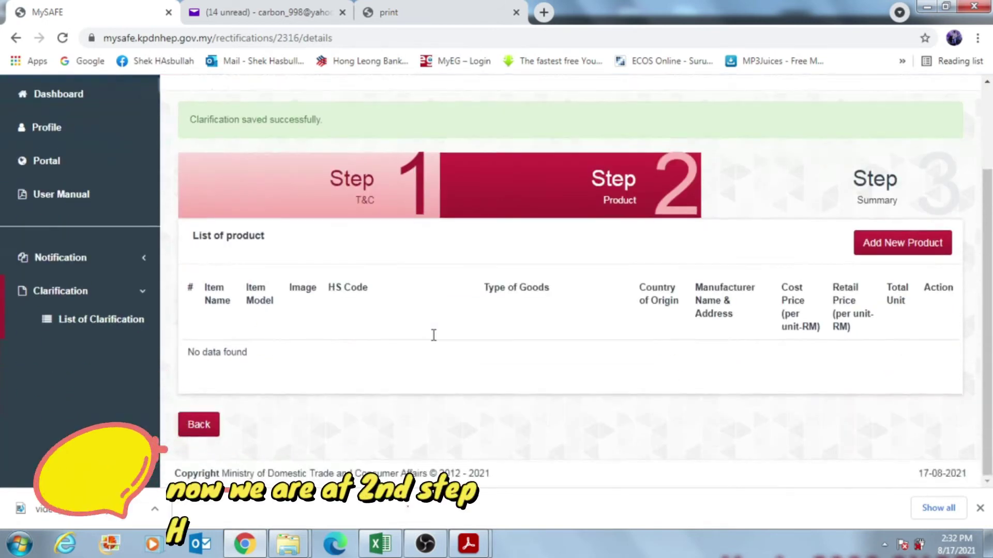
scroll(411, 312, "up", 2)
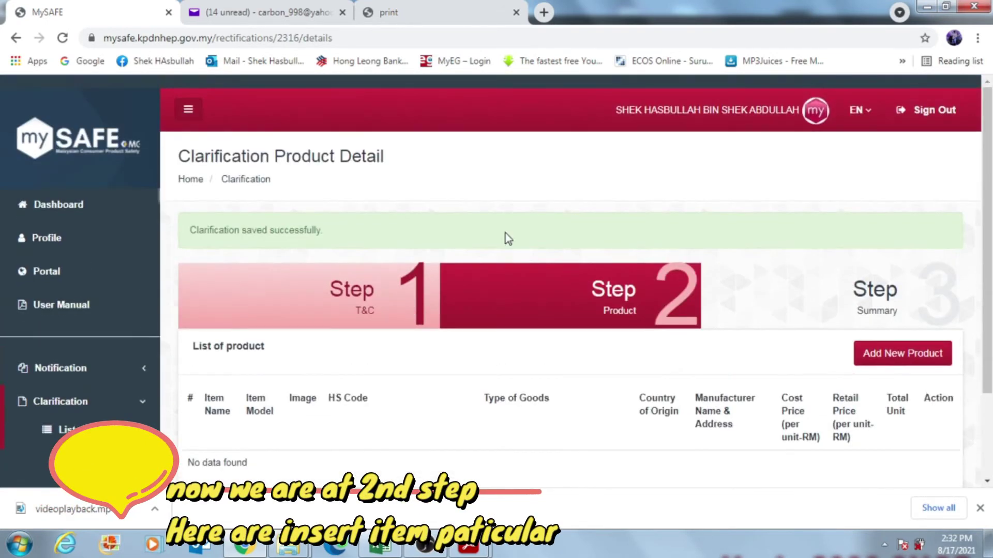
scroll(650, 280, "down", 2)
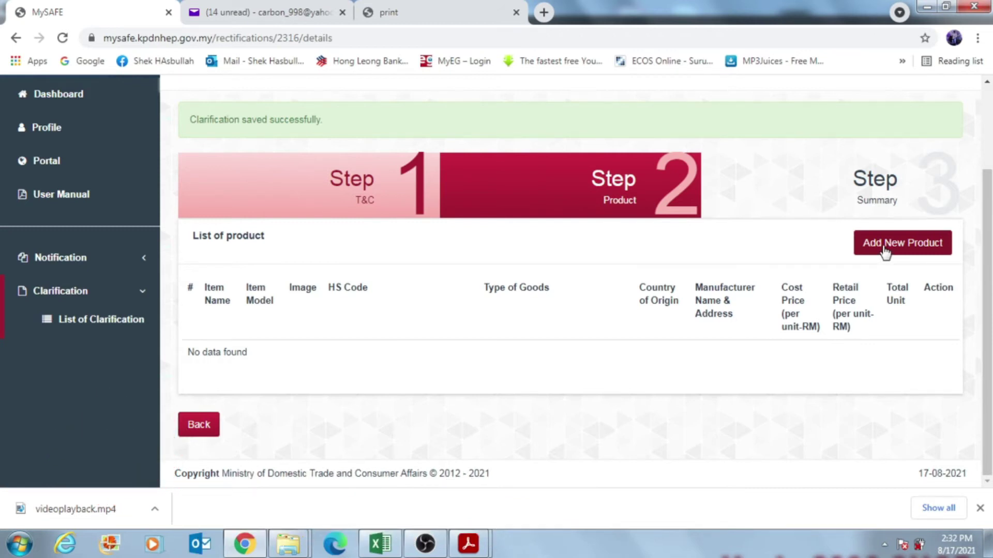
left_click(885, 252)
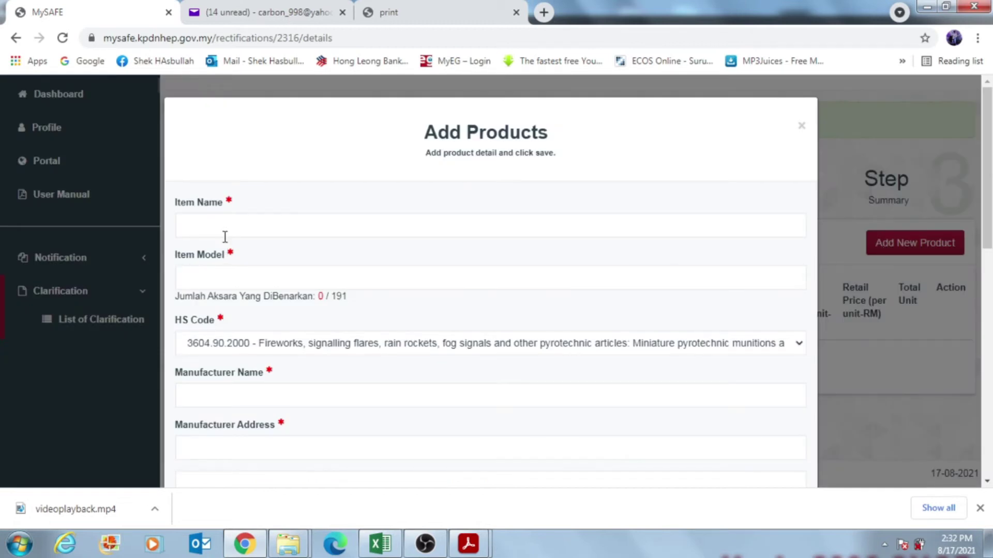
Copy "AUTOart 1/18 Aston Martin DBR9 Le Mans 24 Hours 2005 # 59 Aston Martin Le Mans" from the Excel price list into the product's Item Name
left_click(392, 552)
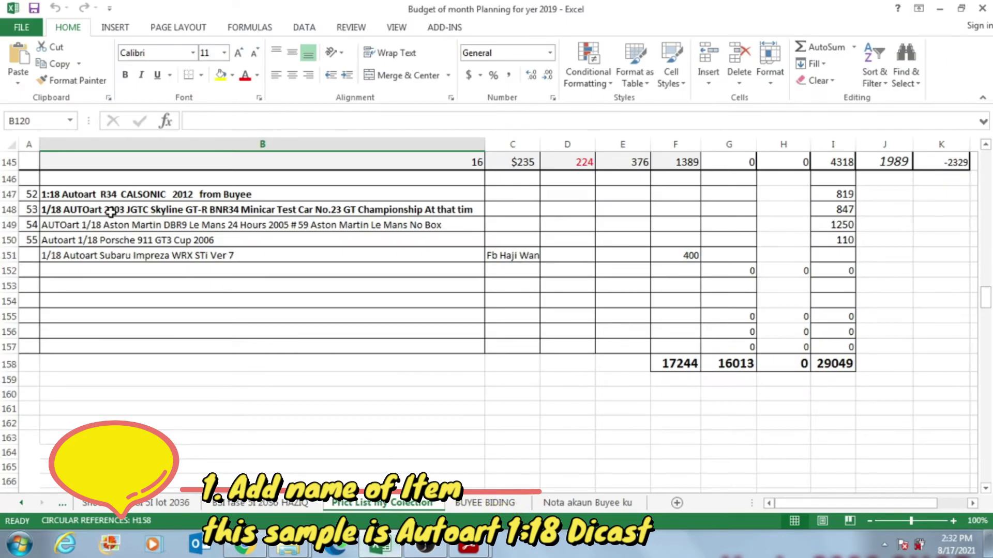
double_click(46, 224)
left_click_drag(44, 224, 410, 226)
right_click(372, 227)
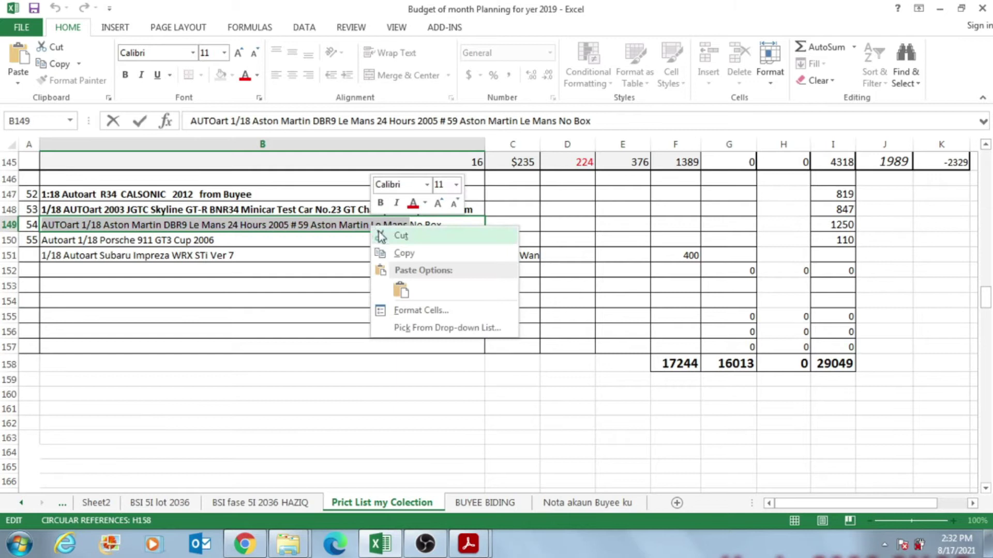
left_click(473, 252)
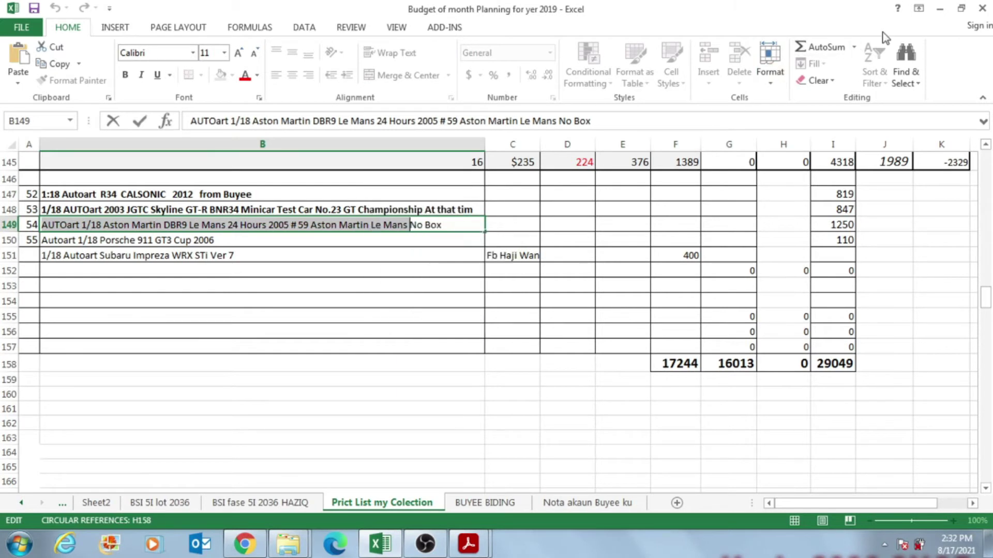
left_click(940, 9)
right_click(266, 228)
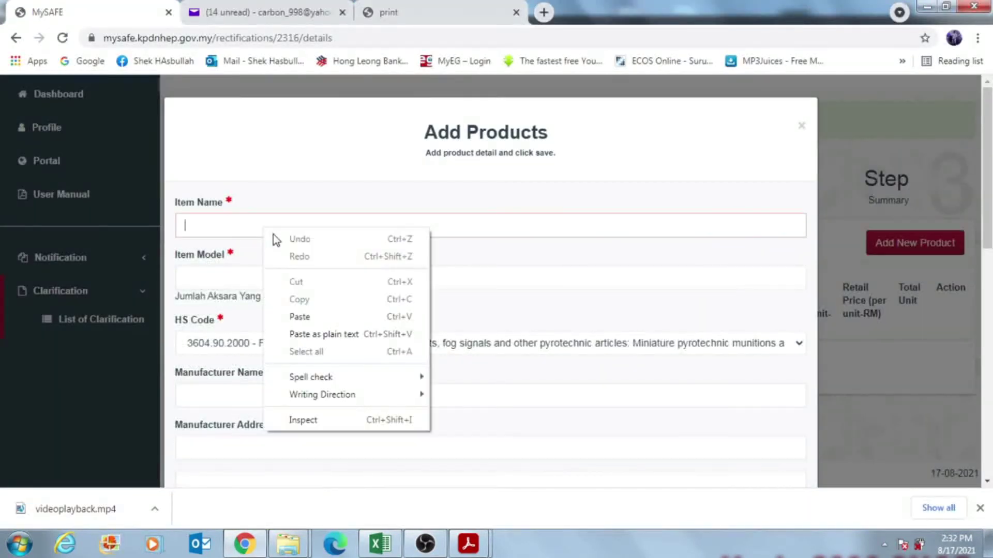
left_click(309, 312)
Enter "1:18 Scale Diecat" as the product's item model
left_click(284, 276)
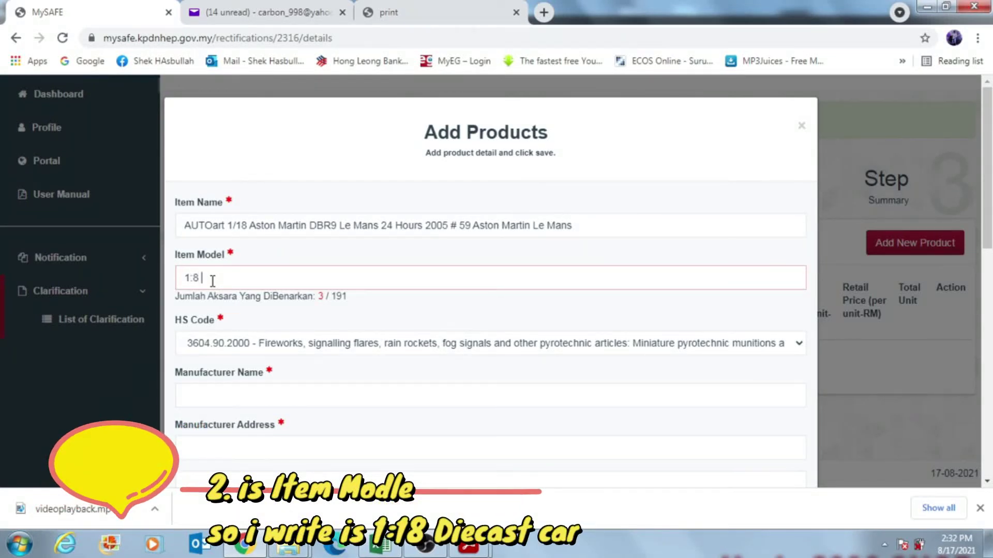
type("1")
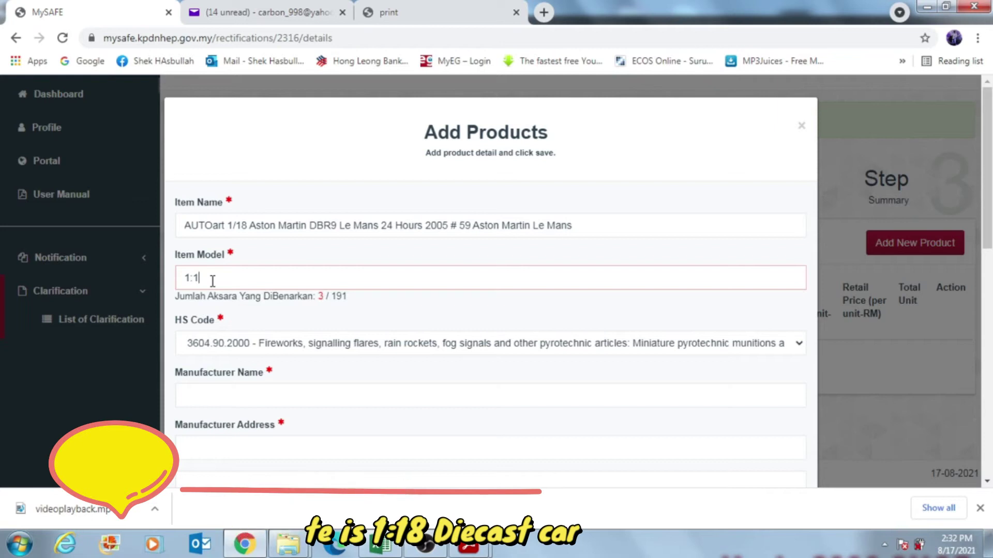
type("8 Scale Diecat")
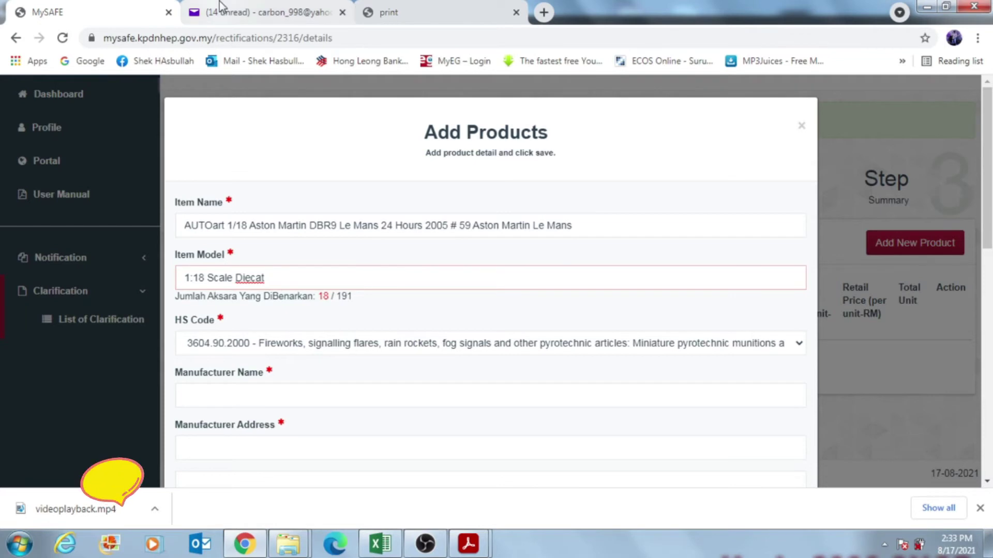
Check the required HS code in the customs email and set the product's HS Code to 9503.00.4000, reduced size ("scale") models
left_click(261, 12)
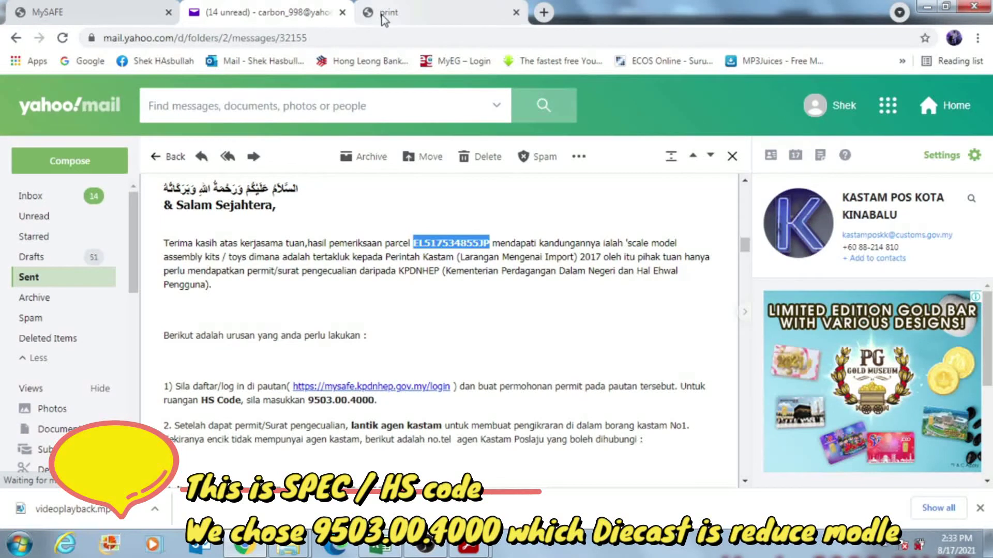
left_click(98, 13)
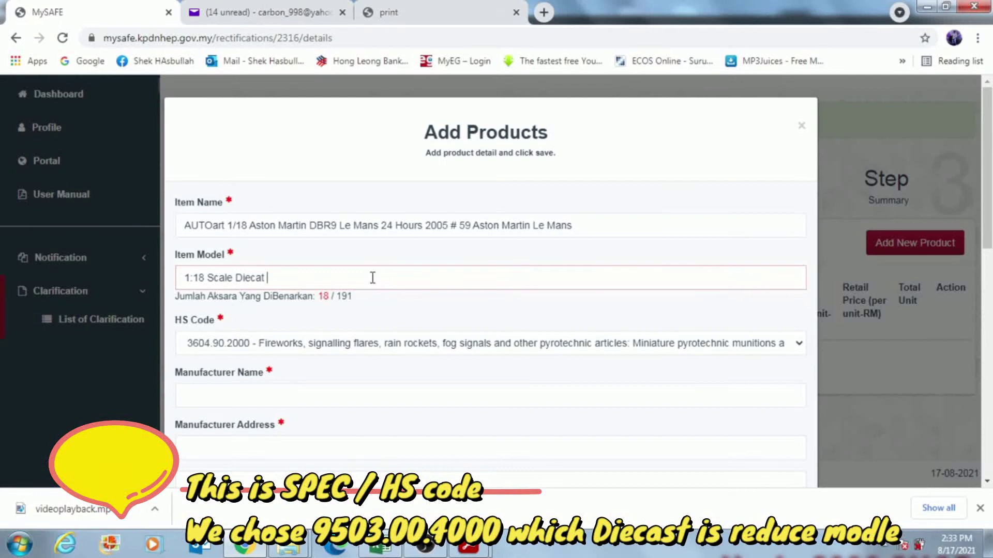
left_click(335, 348)
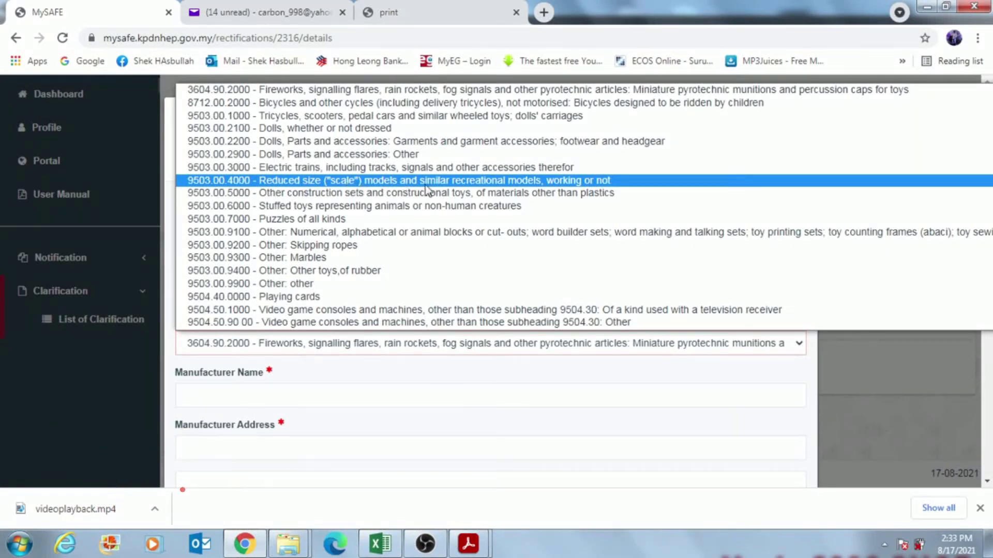
left_click(464, 184)
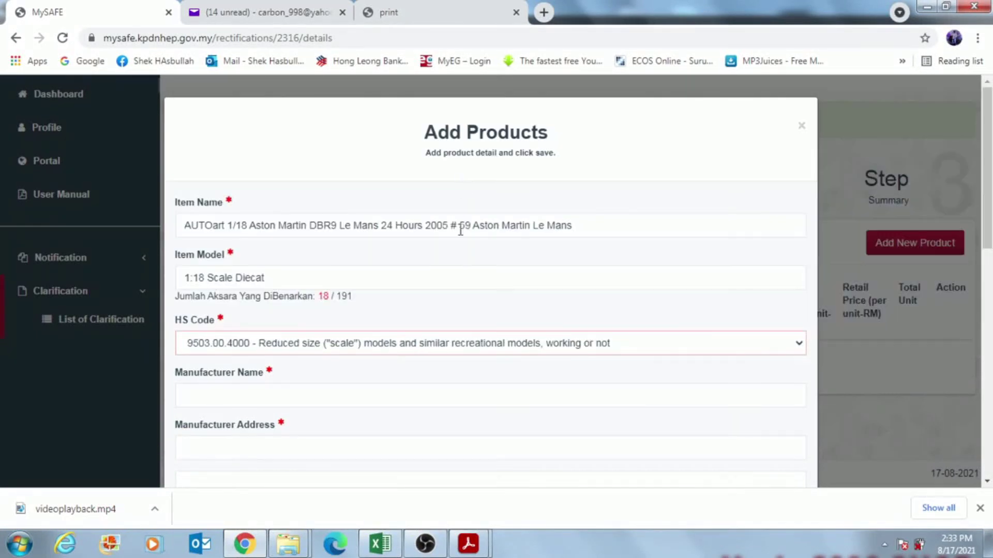
Enter "Autoart" as the manufacturer name and "CHINA" as the manufacturer address
scroll(445, 306, "down", 3)
left_click(219, 251)
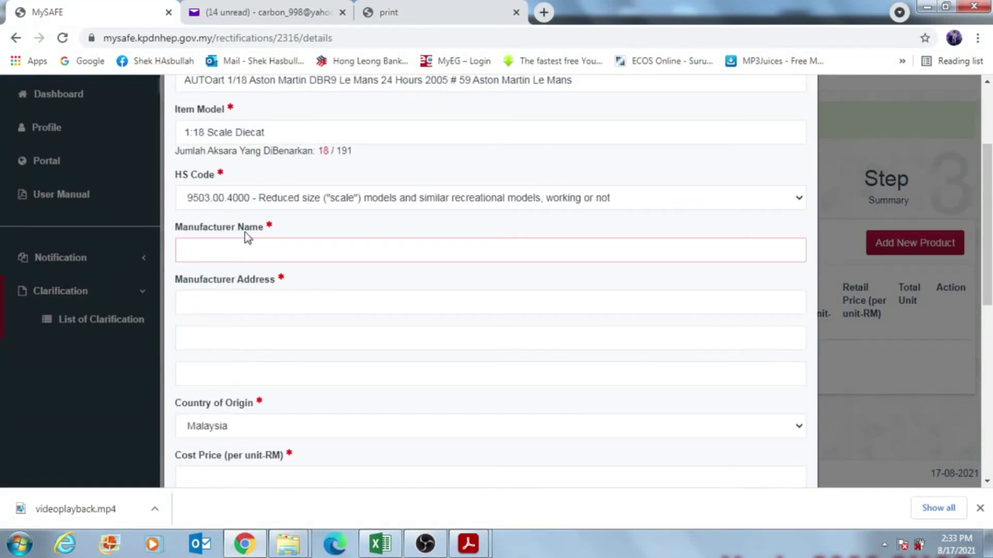
type("Autoa")
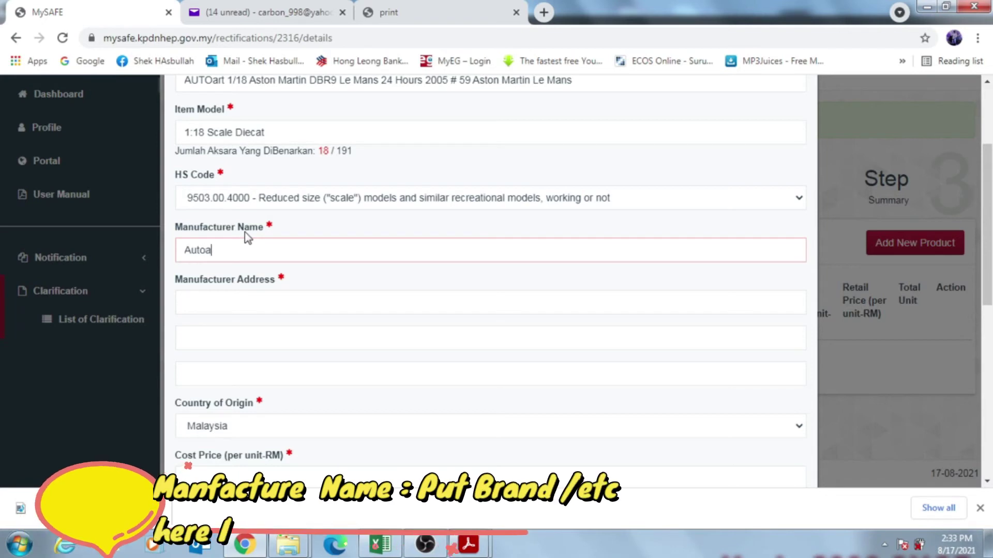
type("rt")
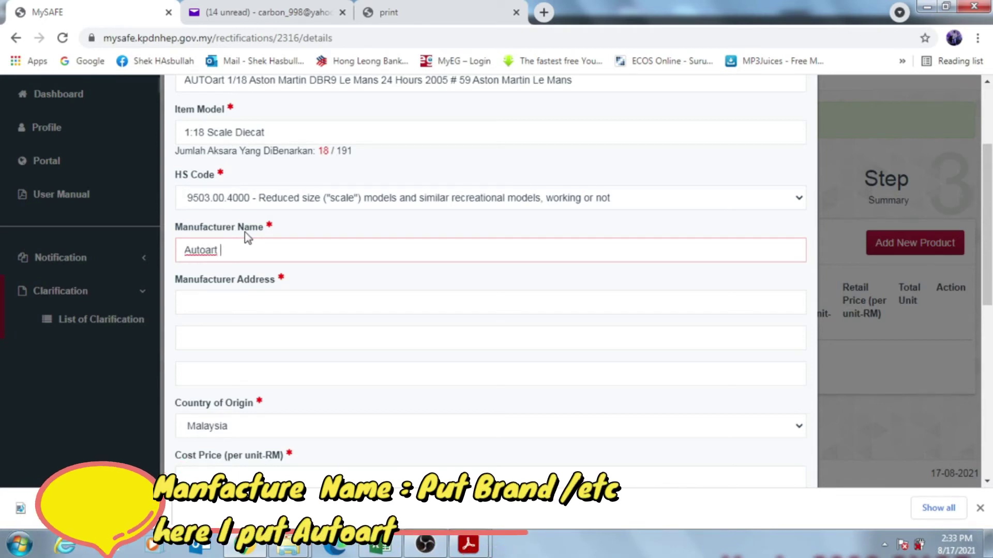
left_click(284, 309)
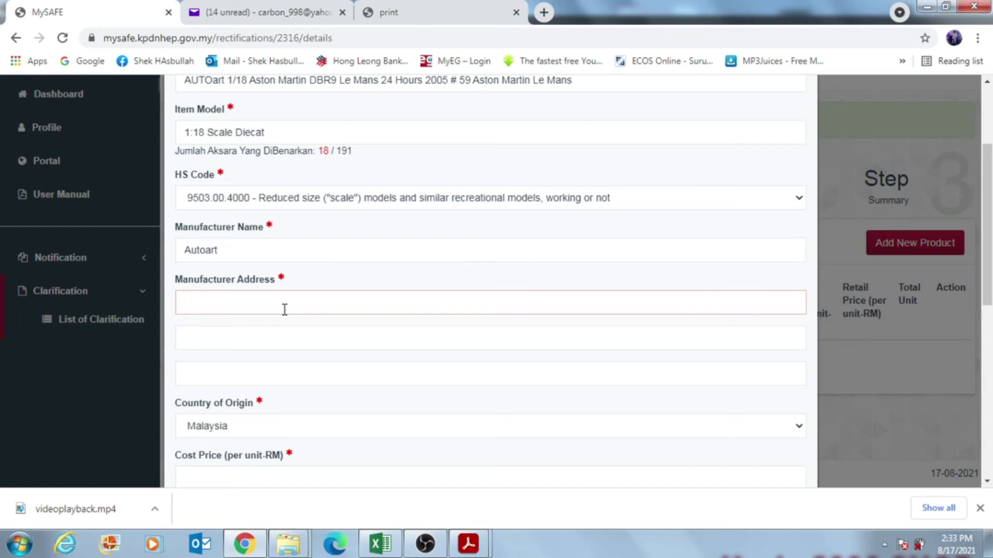
type("CHINA")
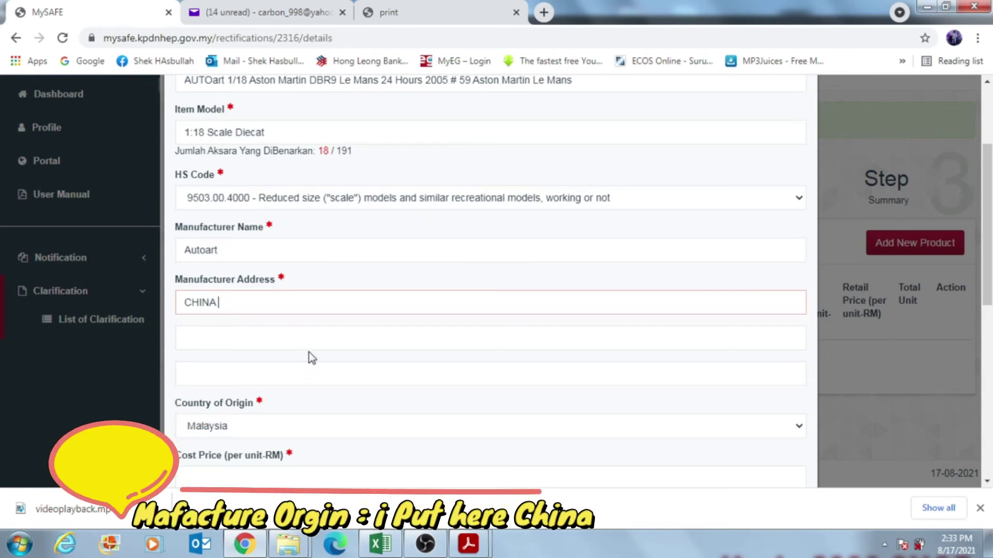
Set the product's Country of Origin to China
scroll(312, 358, "down", 3)
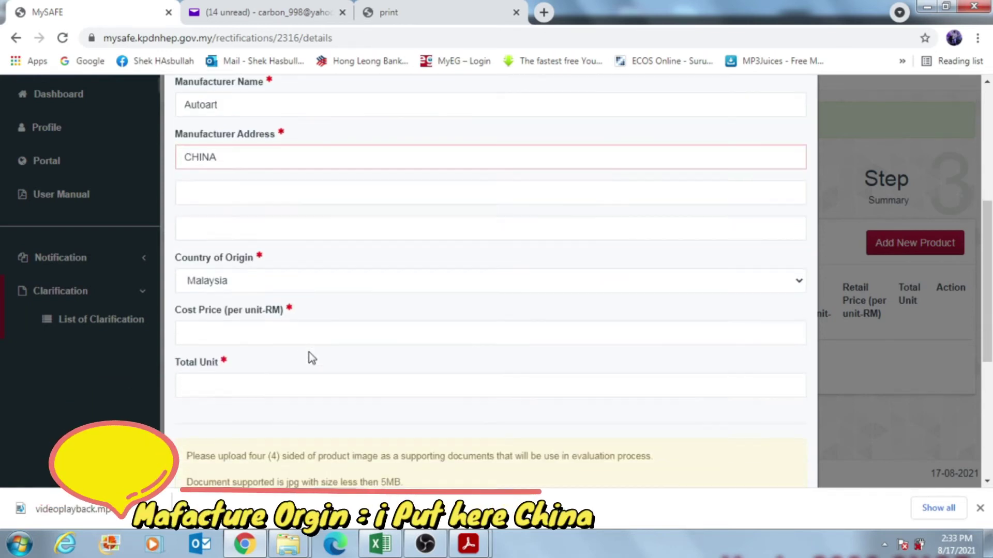
left_click(244, 281)
scroll(295, 190, "up", 14)
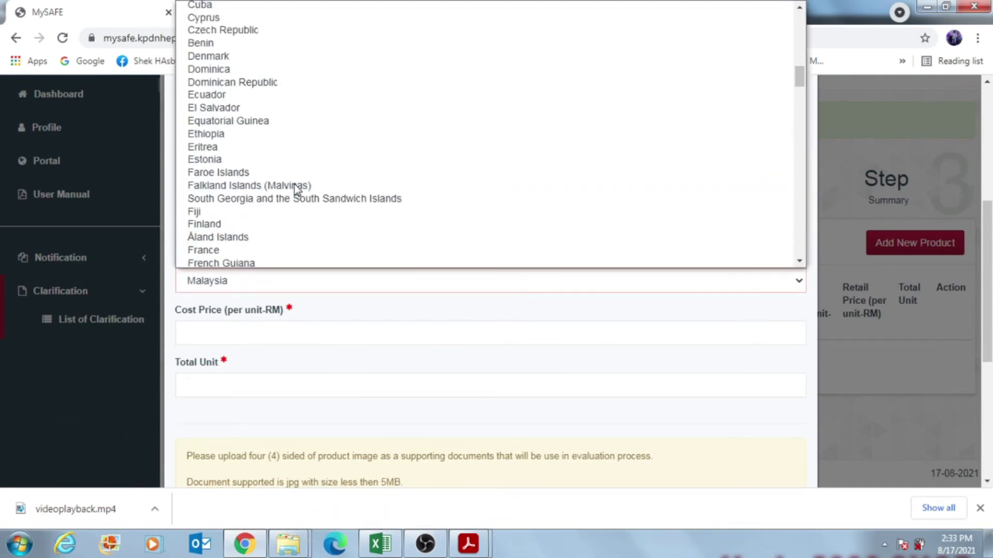
scroll(279, 181, "up", 4)
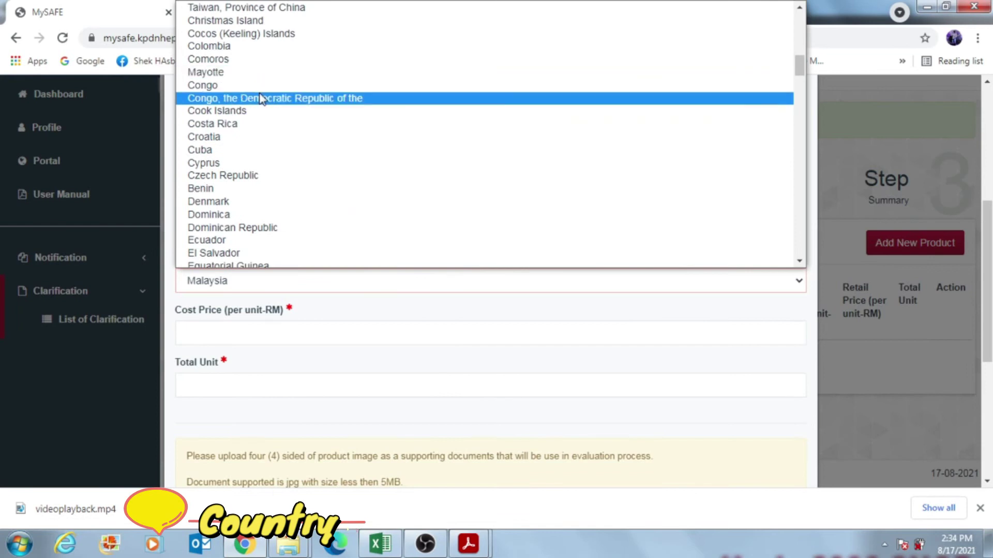
scroll(253, 150, "up", 4)
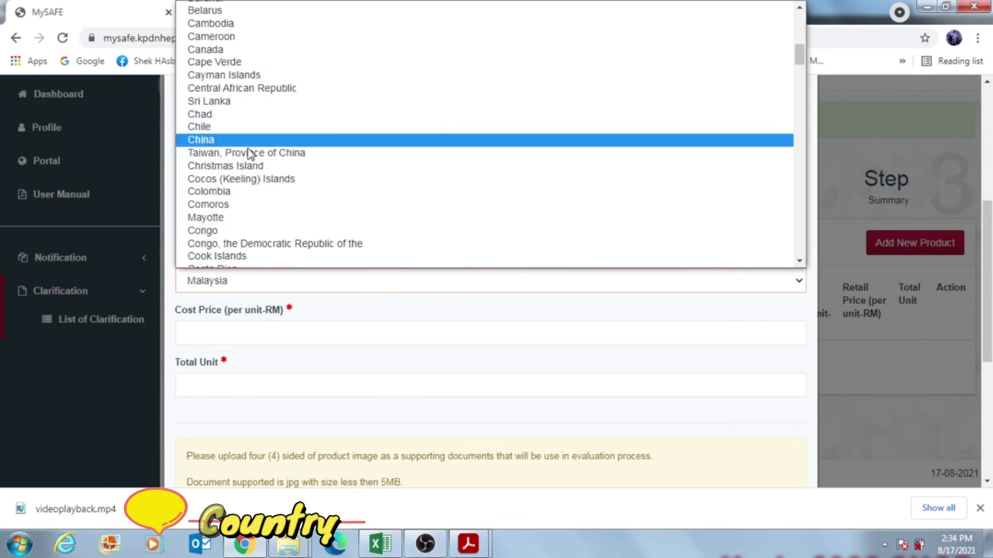
left_click(248, 140)
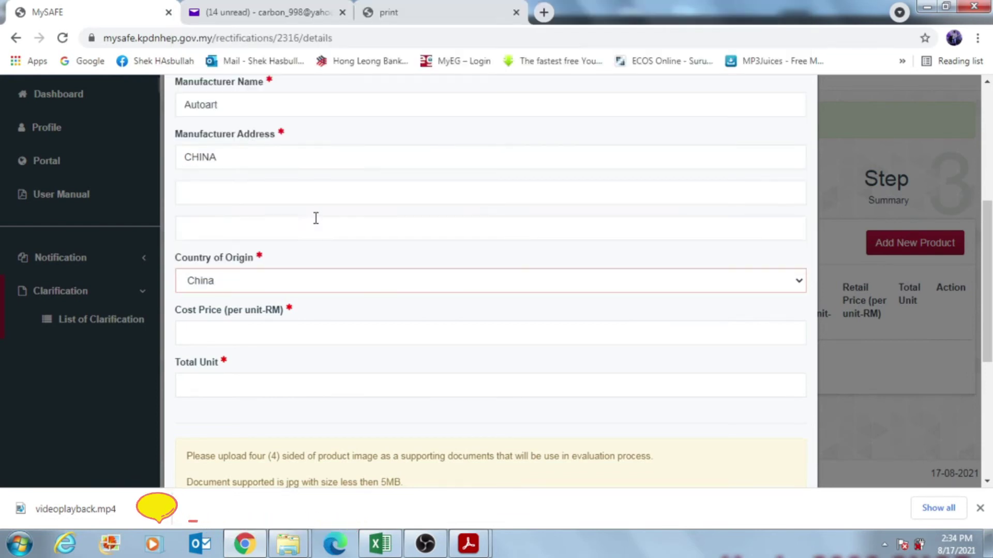
Consult the item's row in the Excel price list, then set the product's cost price to RM 800 per unit and Total Unit to 1
left_click(259, 331)
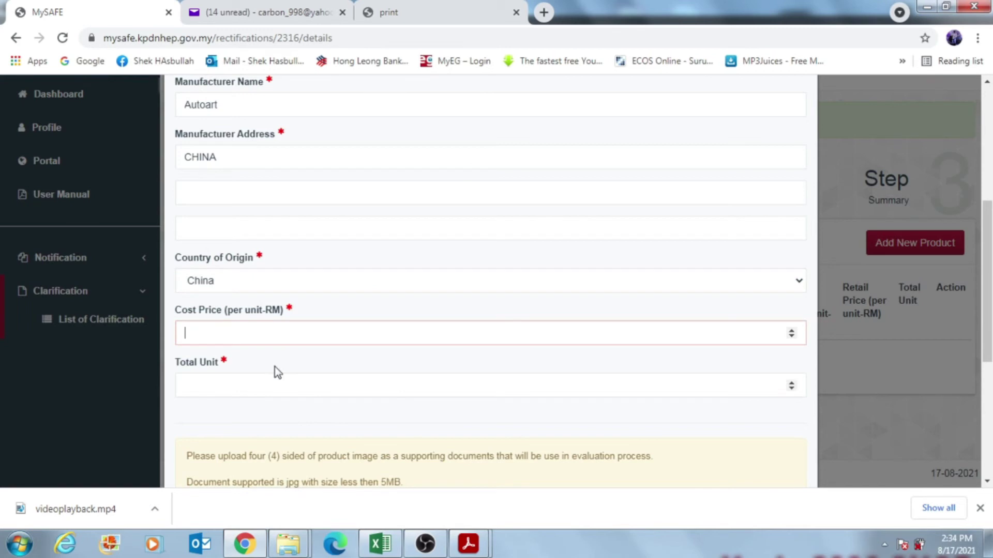
left_click(381, 544)
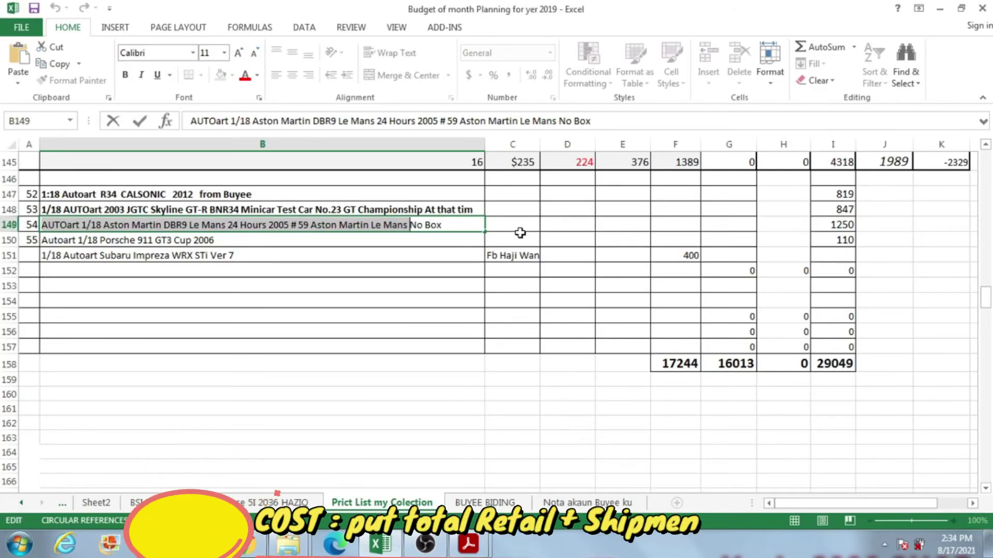
left_click(456, 235)
left_click(428, 224)
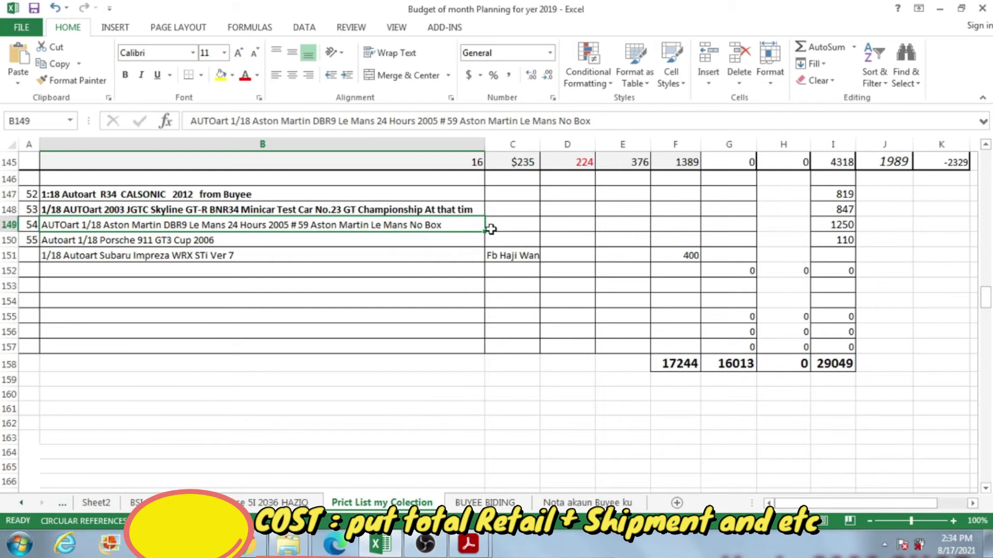
key("alt+Tab")
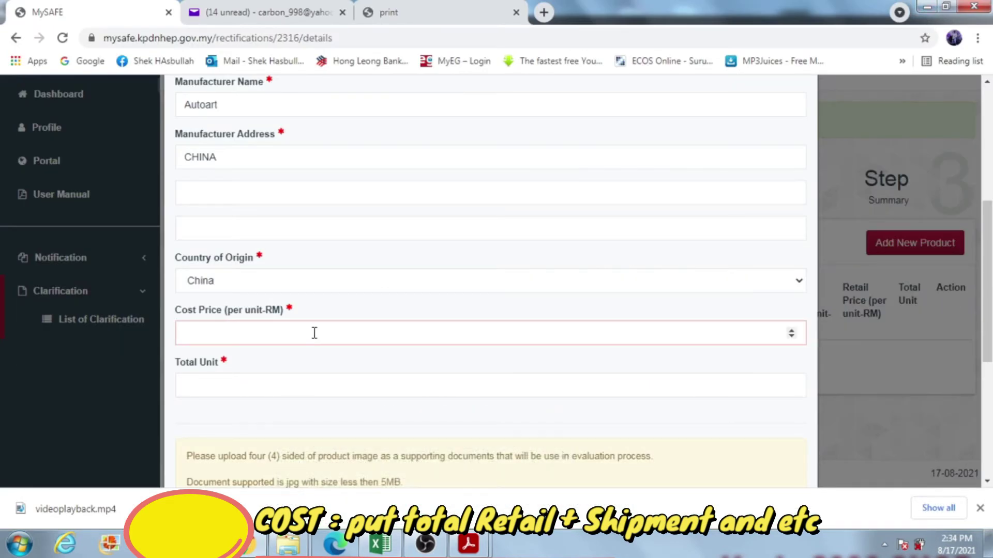
type("8")
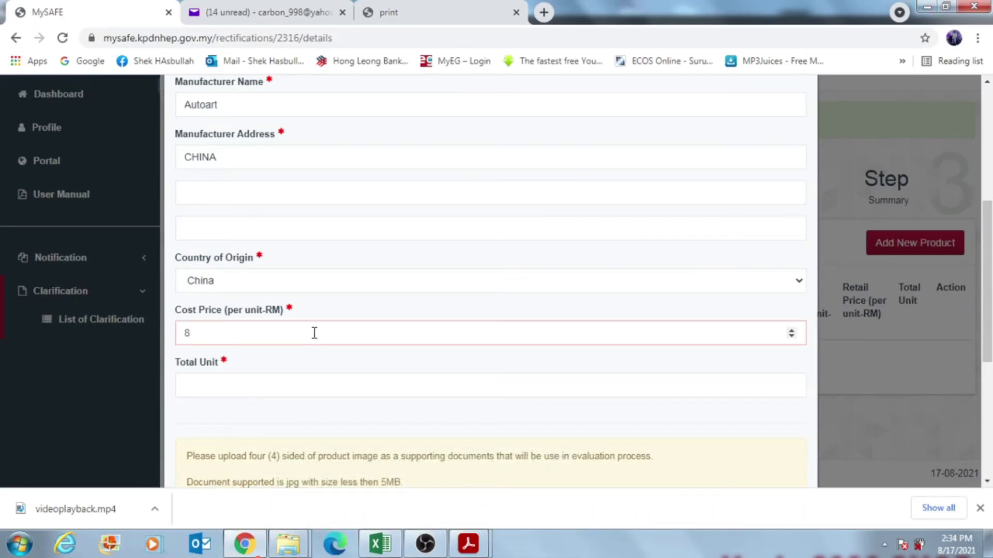
type("00")
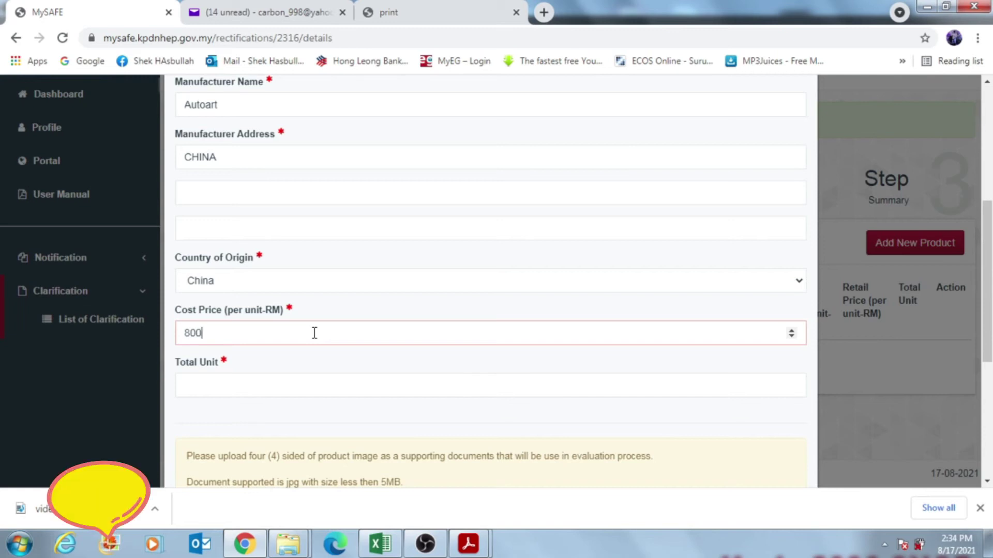
left_click(330, 384)
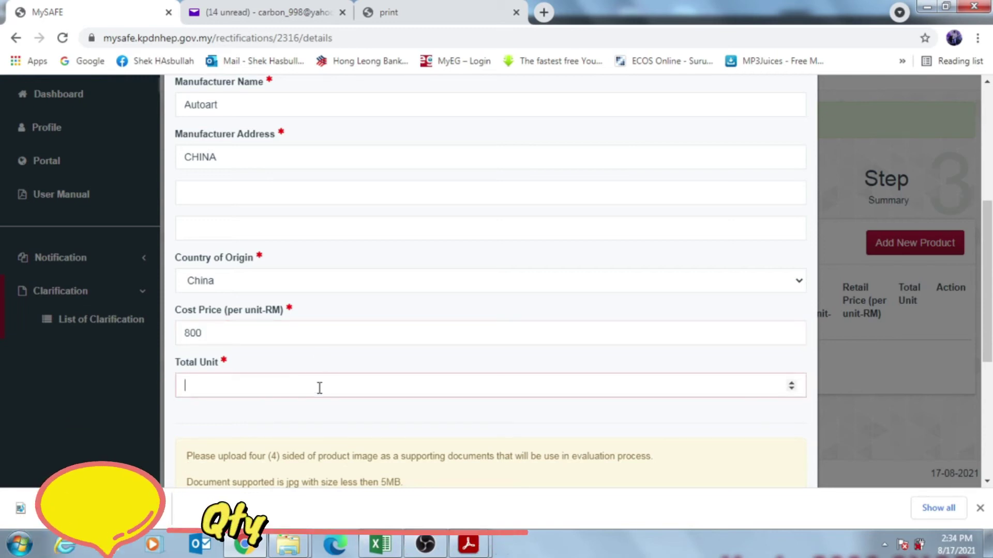
type("1")
Attach "WhatsApp Image 2021-07-19 at 2.31.23 PM" from the "1st win Buyye NSX" folder as the first product image, showing all file types
scroll(413, 391, "down", 5)
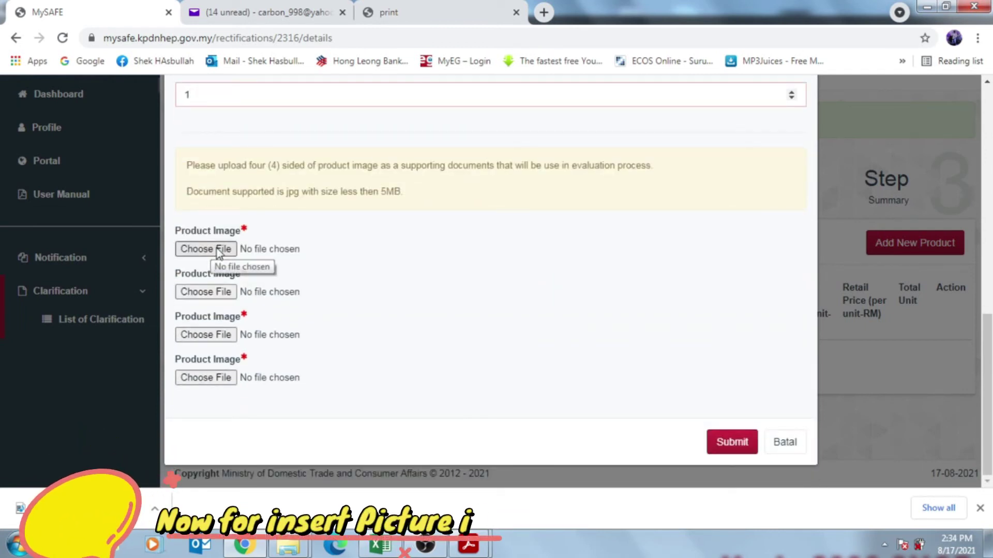
left_click(218, 250)
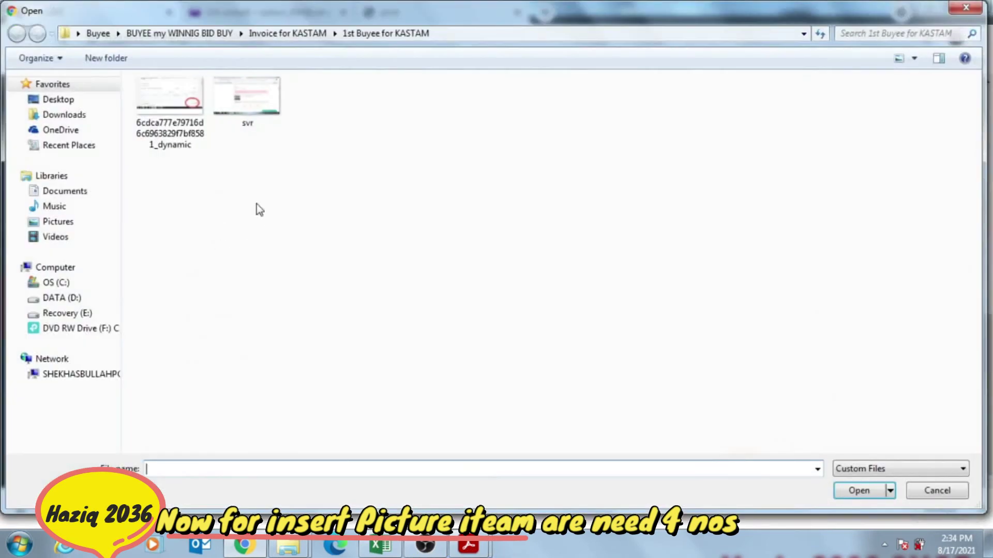
left_click(283, 33)
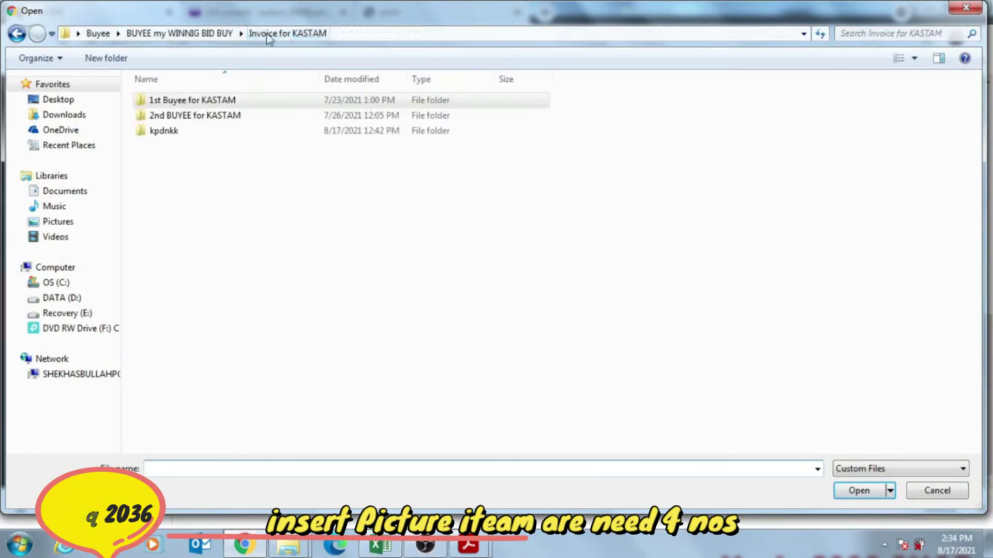
left_click(140, 34)
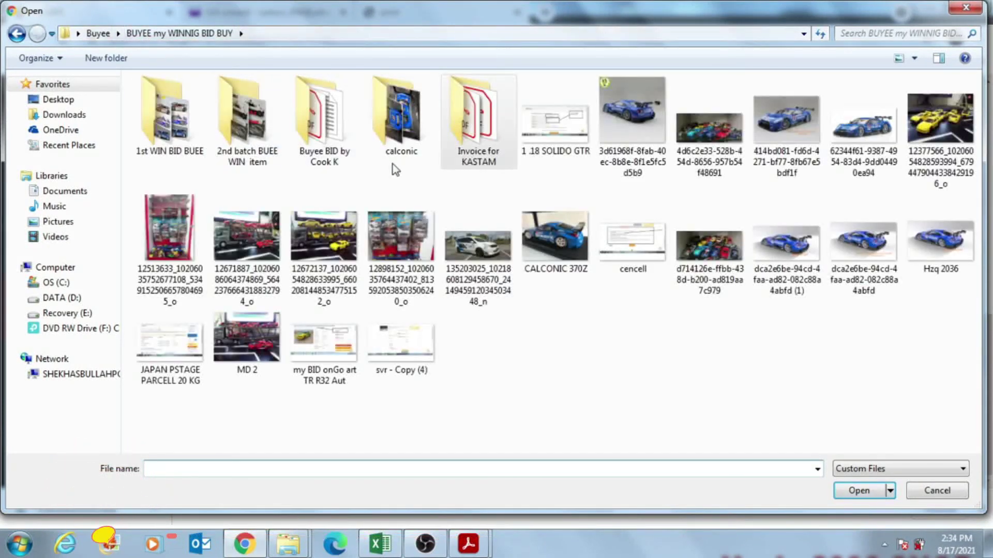
double_click(158, 150)
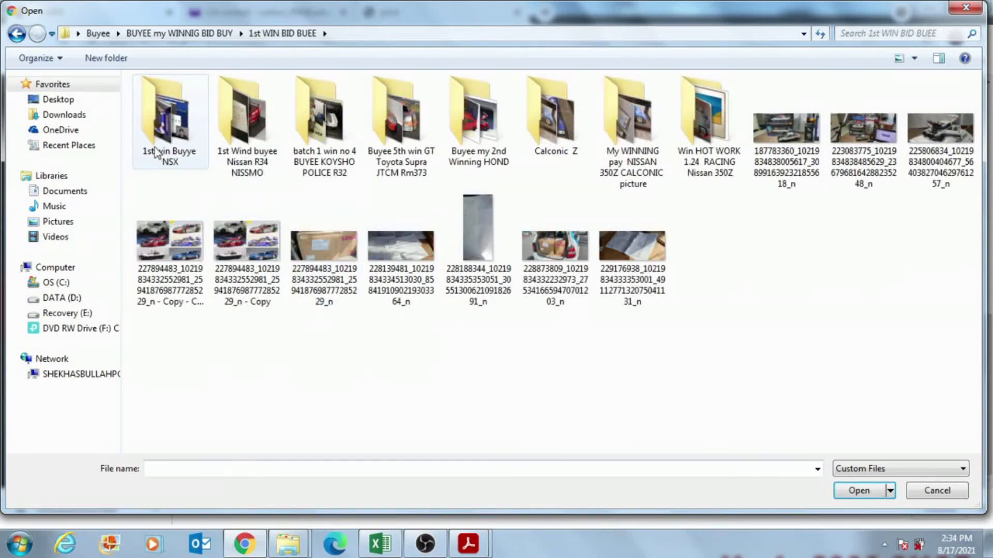
double_click(182, 153)
key("BackSpace")
left_click(877, 469)
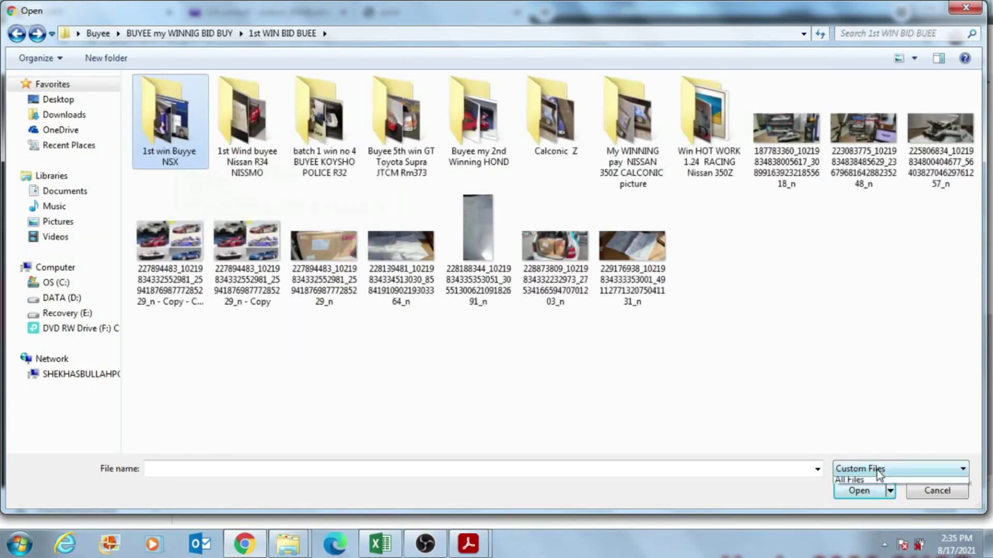
left_click(881, 499)
double_click(178, 148)
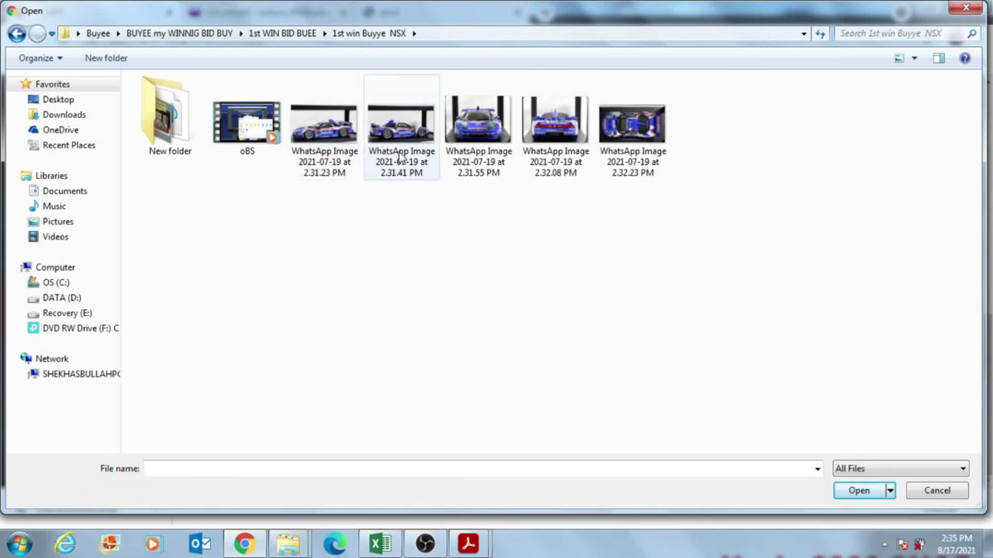
left_click(317, 158)
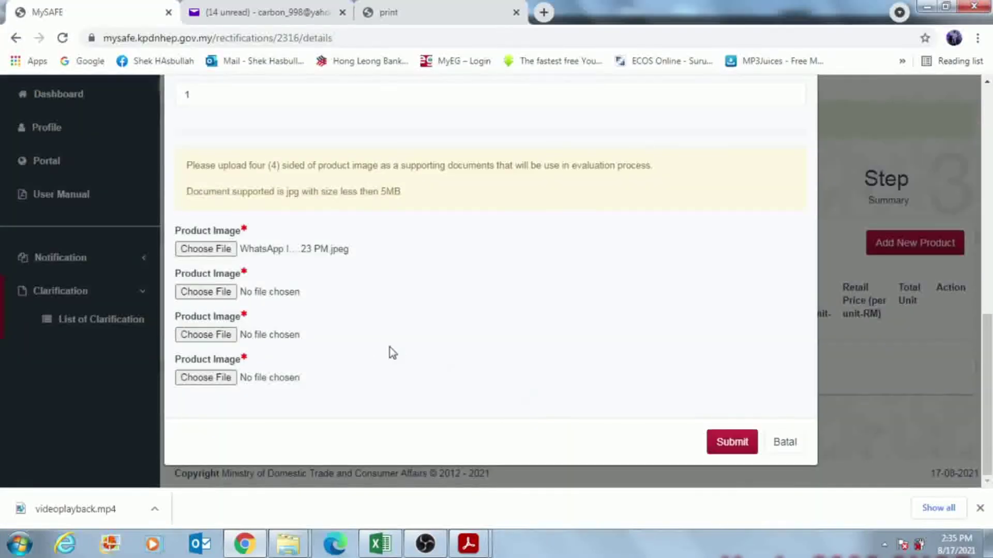
Attach "WhatsApp Image 2021-07-19 at 2.31.41 PM" as the second product image, showing all file types
left_click(222, 294)
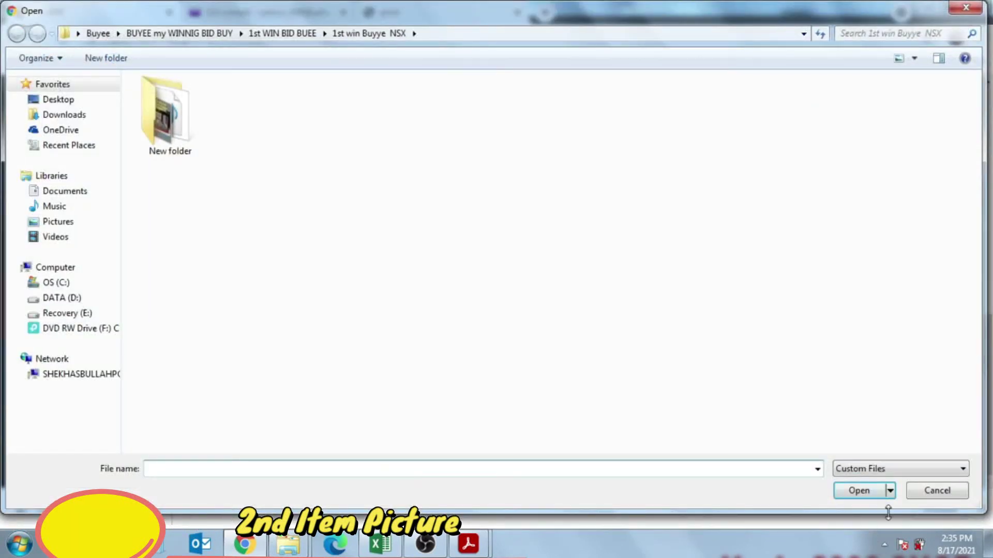
left_click(895, 468)
left_click(869, 495)
double_click(425, 155)
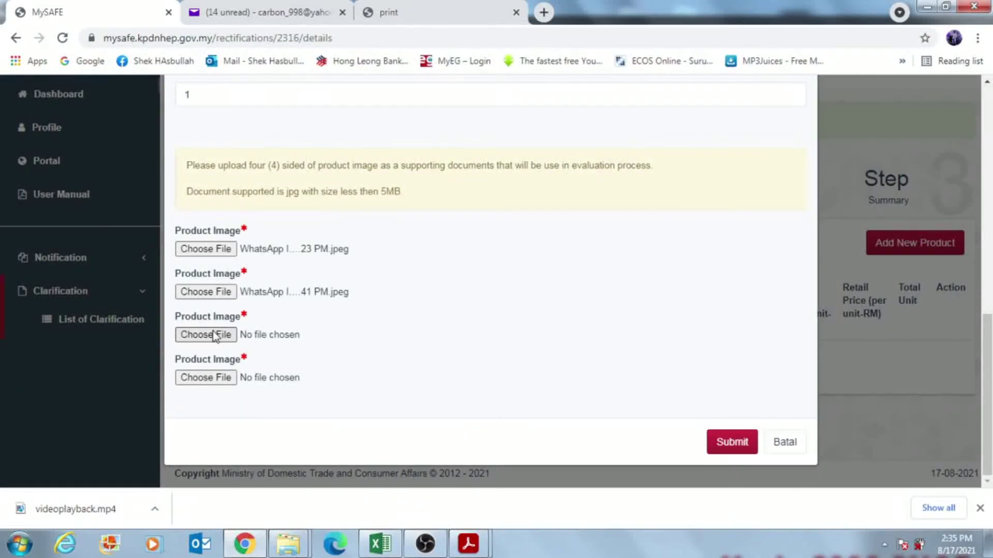
Attach "WhatsApp Image 2021-07-19 at 2.31.55 PM" as the third product image, showing all file types
left_click(214, 336)
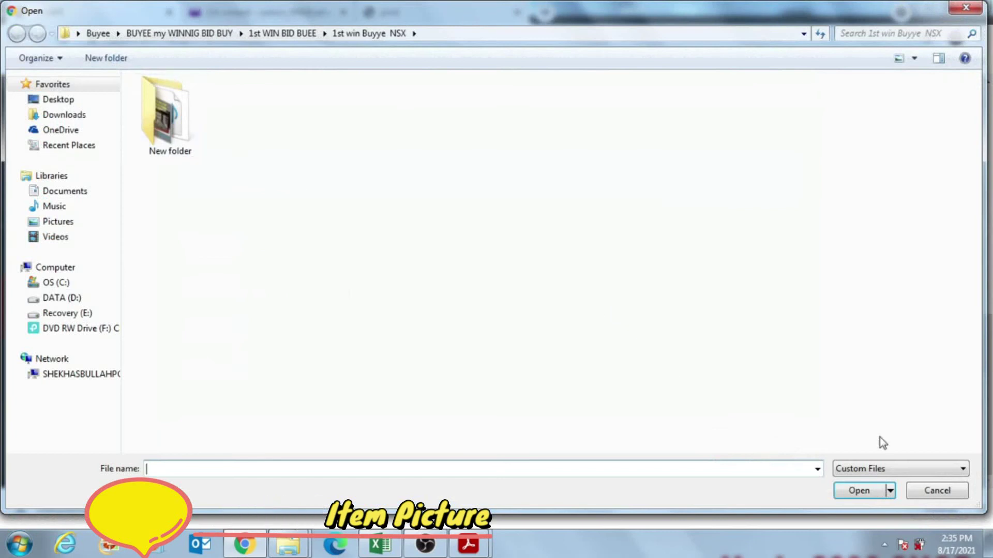
left_click(898, 468)
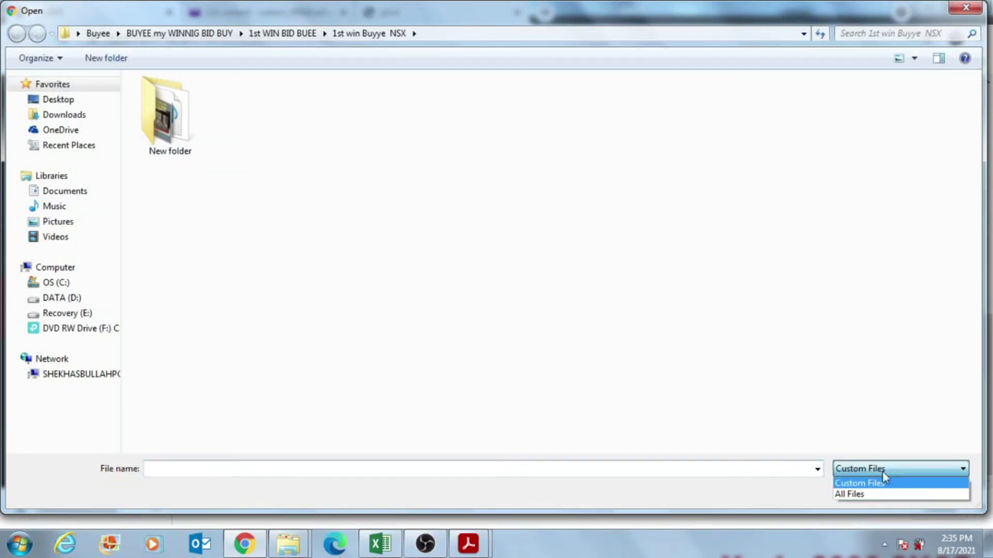
left_click(876, 491)
double_click(495, 155)
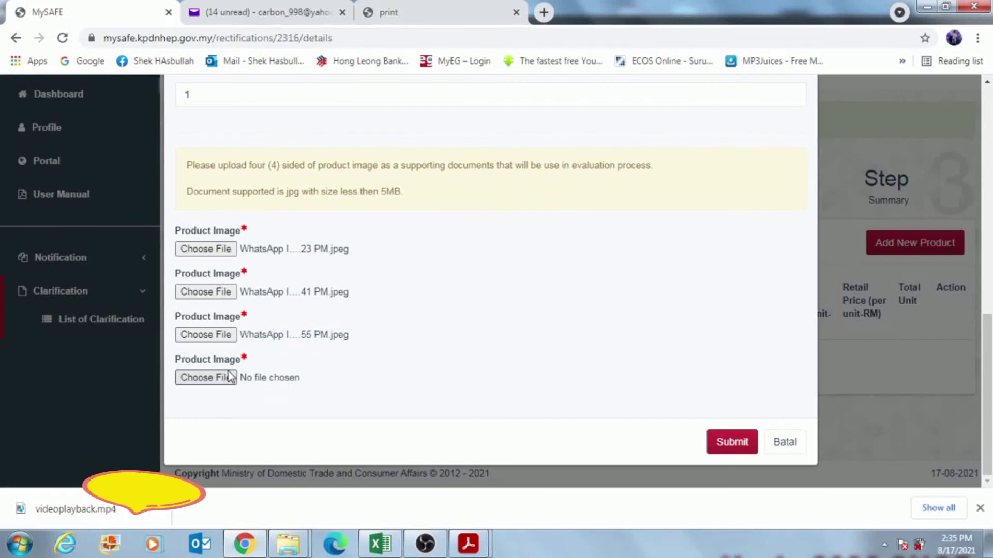
Attach "WhatsApp Image 2021-07-19 at 2.32.23 PM" as the fourth product image, showing all file types
left_click(231, 377)
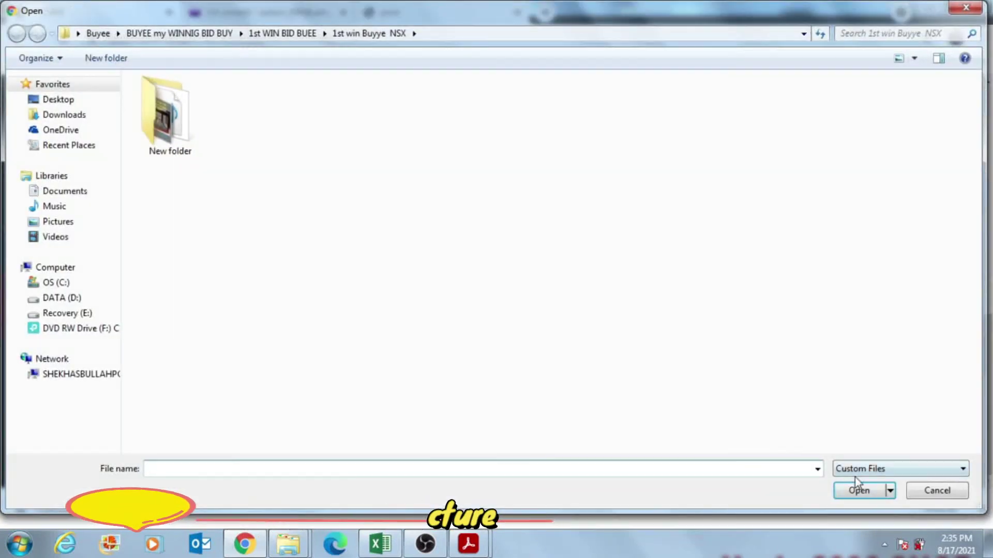
left_click(858, 470)
left_click(860, 492)
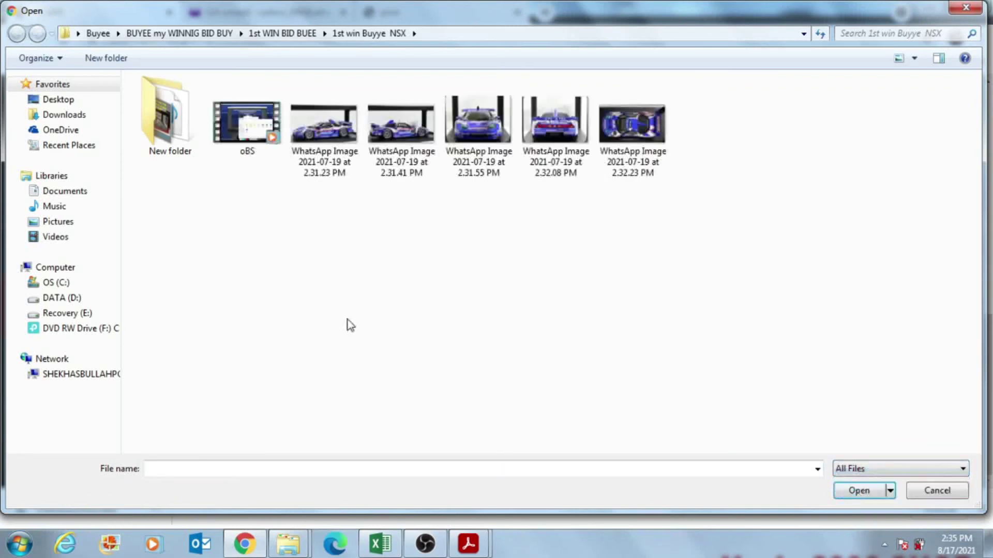
double_click(625, 155)
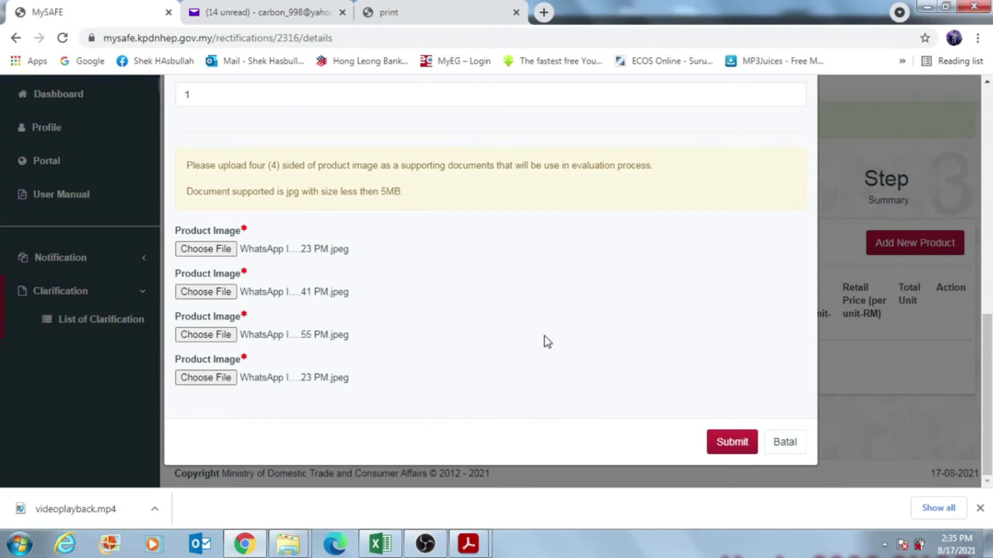
Submit the completed product details and review the product's entry in the application's list of products
left_click(725, 452)
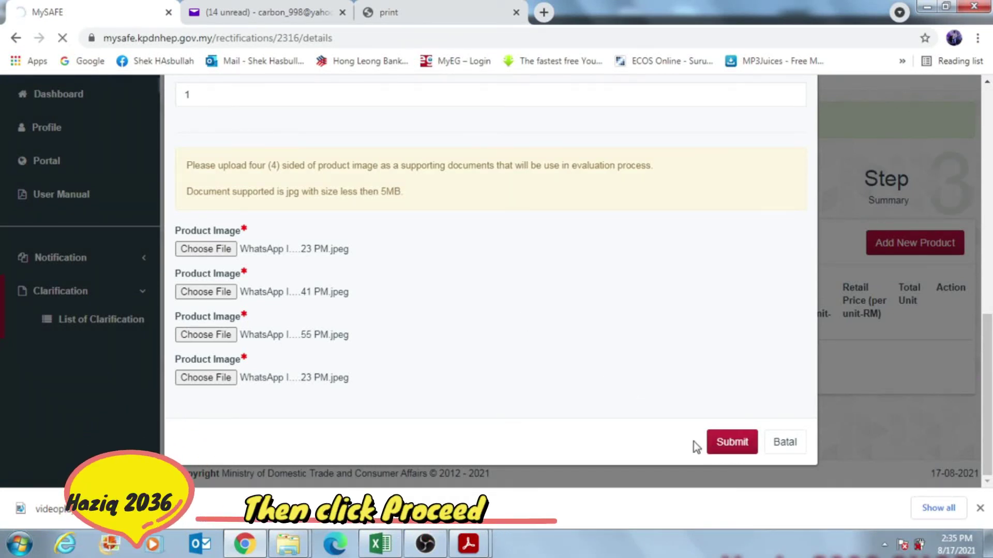
scroll(562, 315, "down", 3)
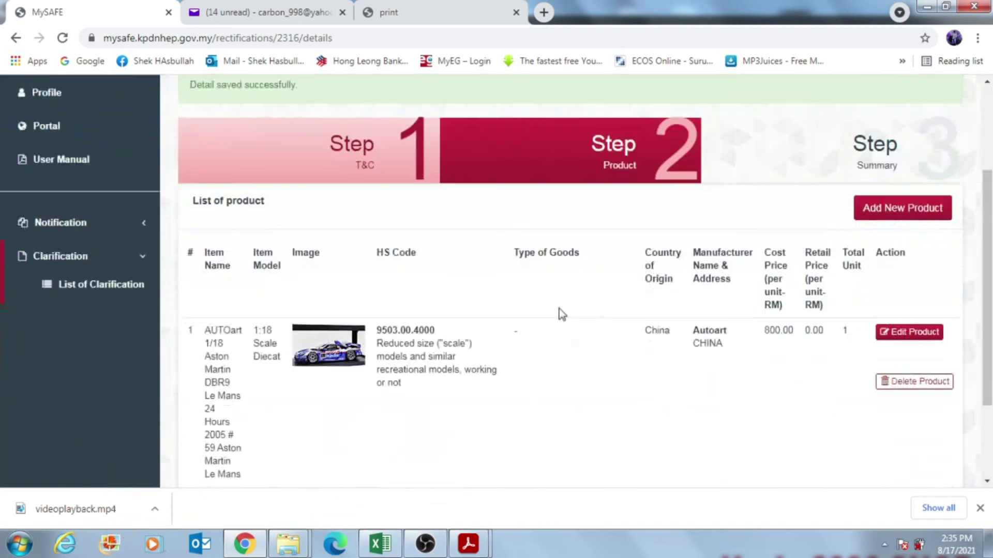
scroll(305, 372, "down", 2)
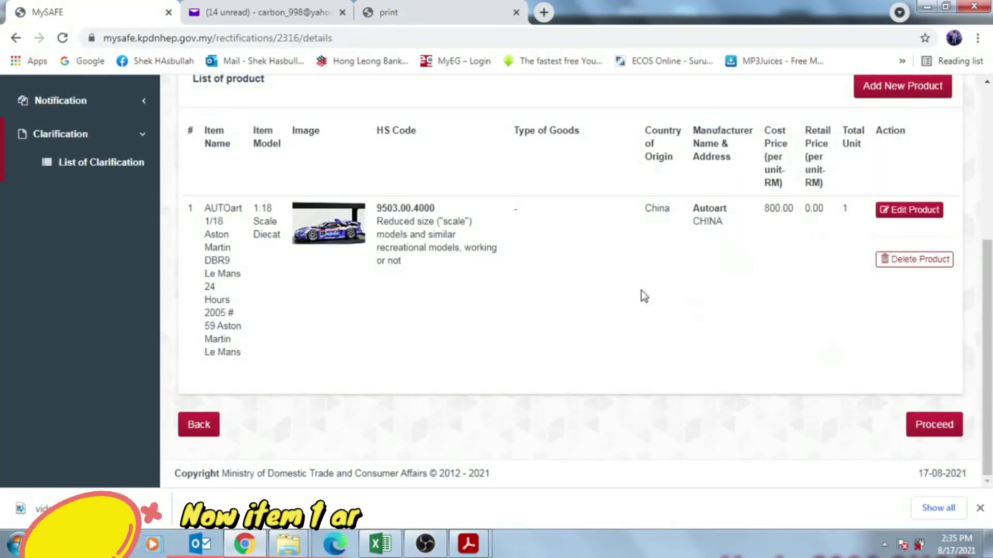
scroll(504, 302, "up", 3)
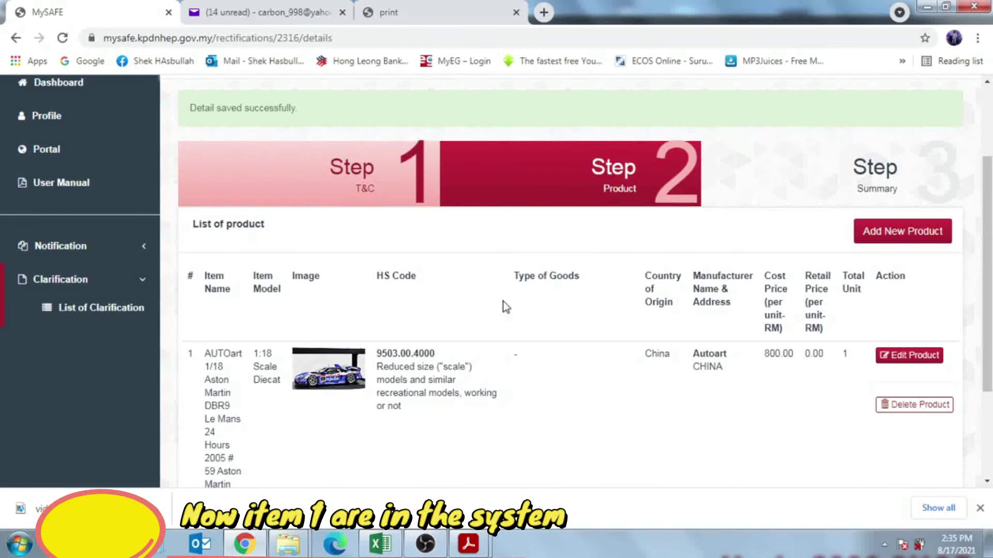
scroll(402, 310, "down", 3)
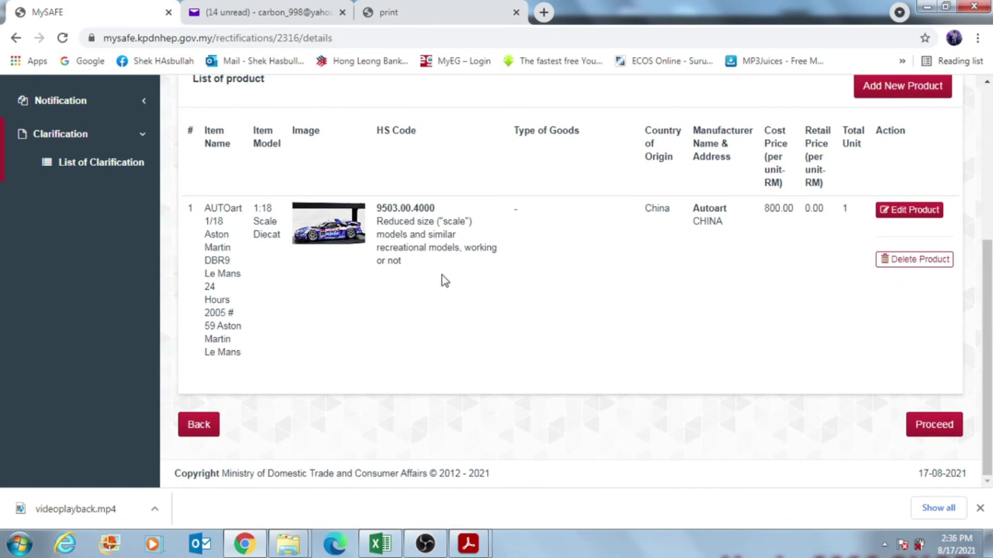
scroll(445, 281, "up", 3)
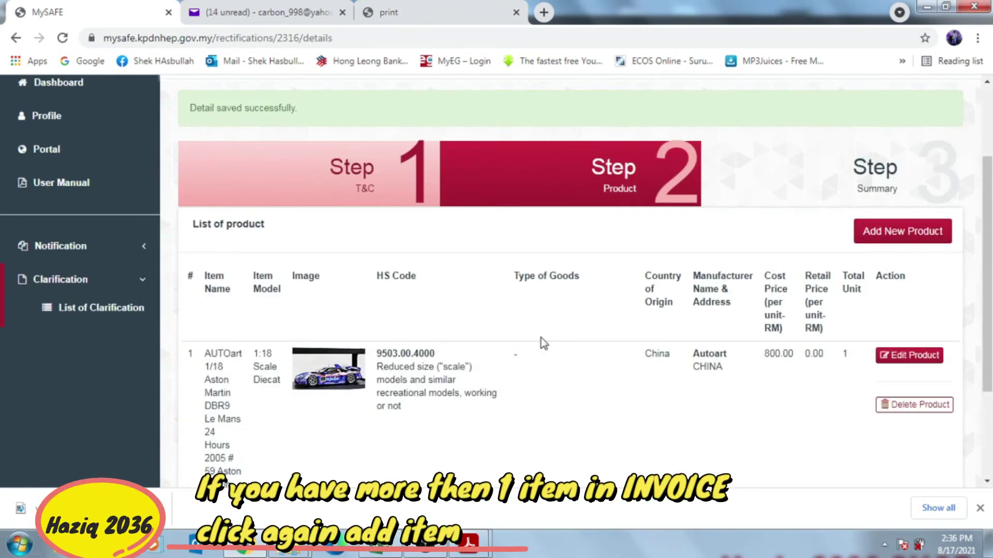
Add a second product, naming it "1/18 AUTOart 2003 JGTC Skyline GT-R BNR34 Minicar Test Car No.23 GT Championship" from the Excel price list
left_click(877, 238)
left_click(228, 230)
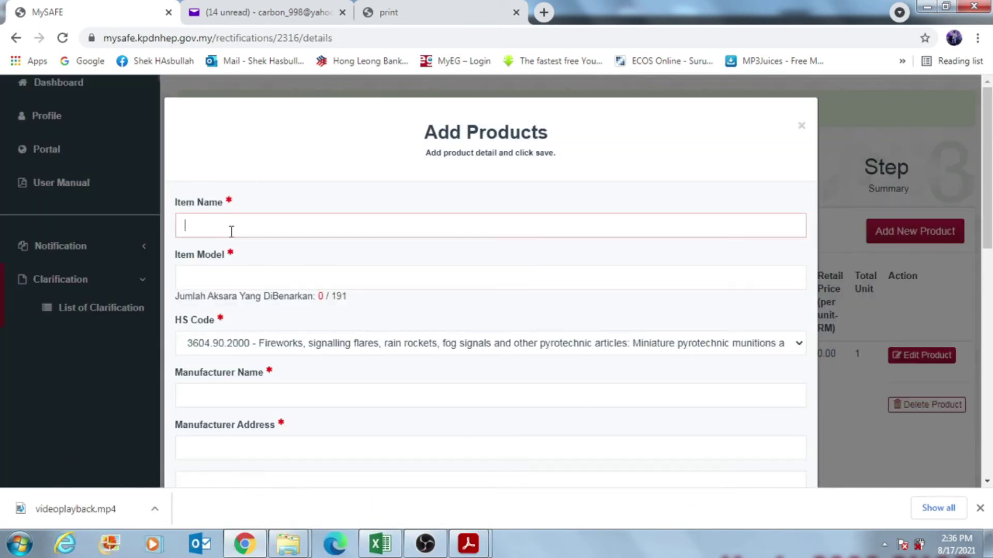
left_click(391, 544)
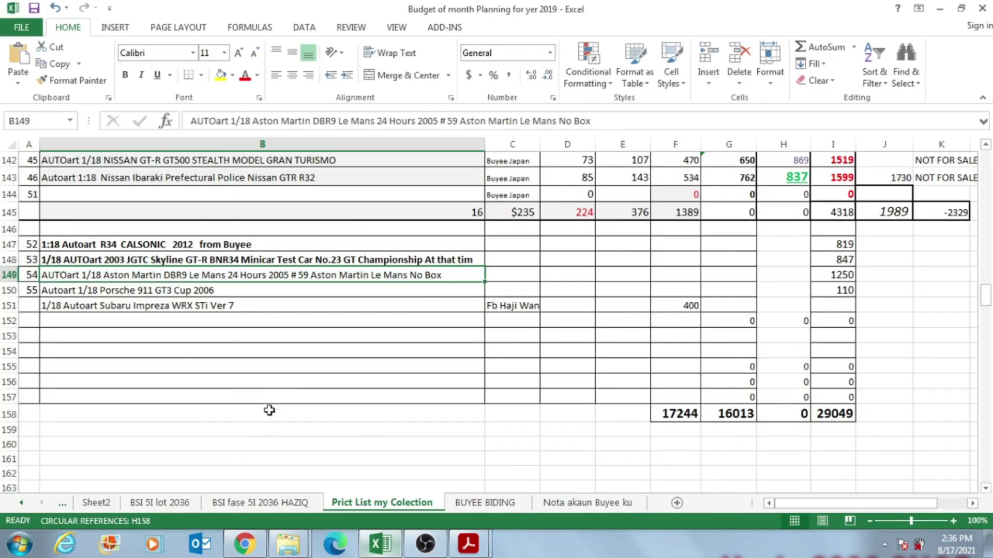
left_click(40, 245)
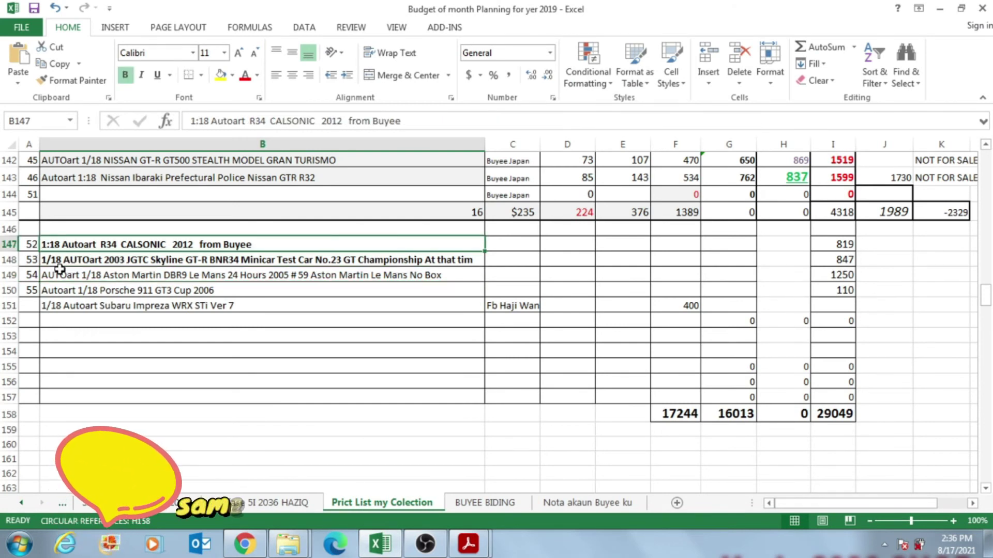
left_click(47, 261)
scroll(89, 273, "down", 2)
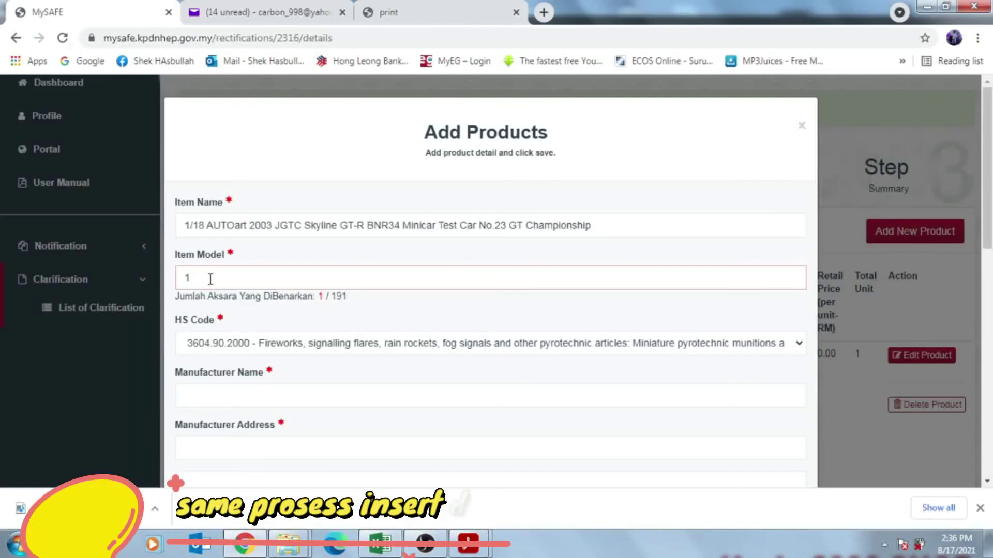
Set the item model to "1:18 Diecast car" and the HS code to 9503.00.4000 for reduced-size scale models
type("/18 ")
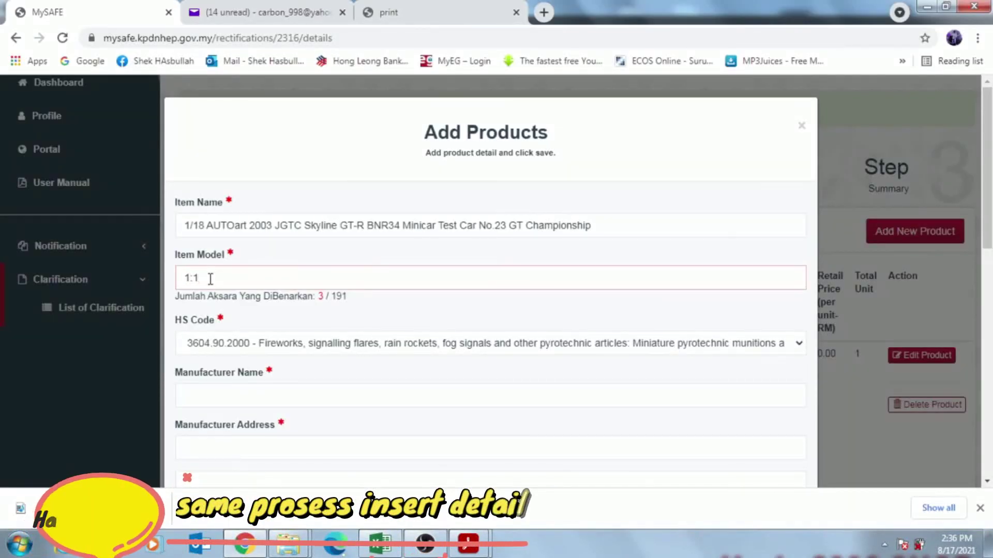
type("Diecast car")
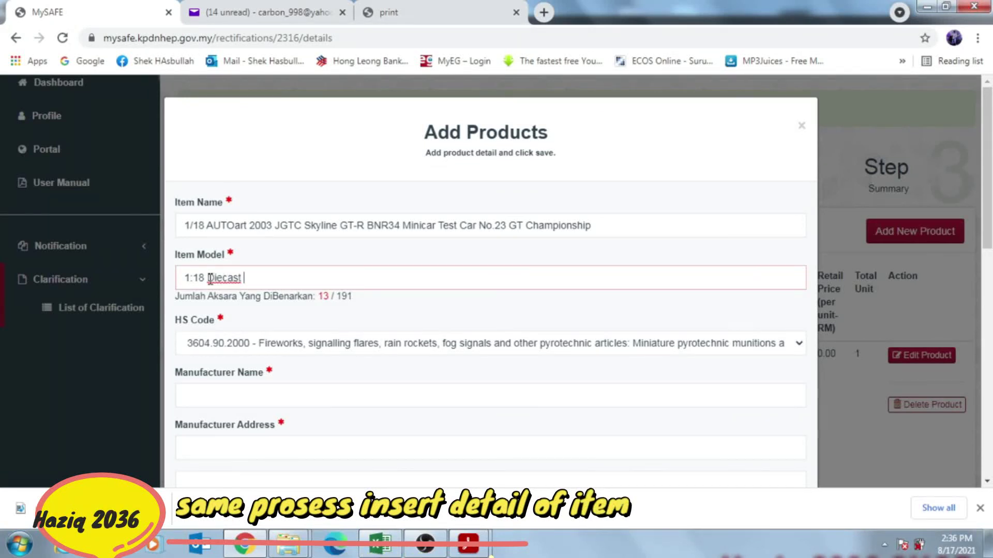
left_click(245, 355)
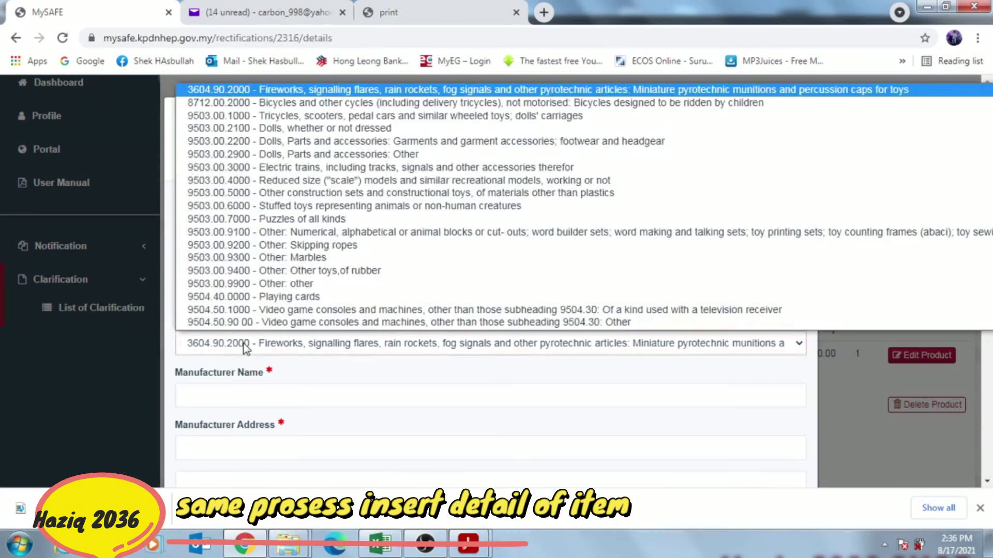
left_click(246, 181)
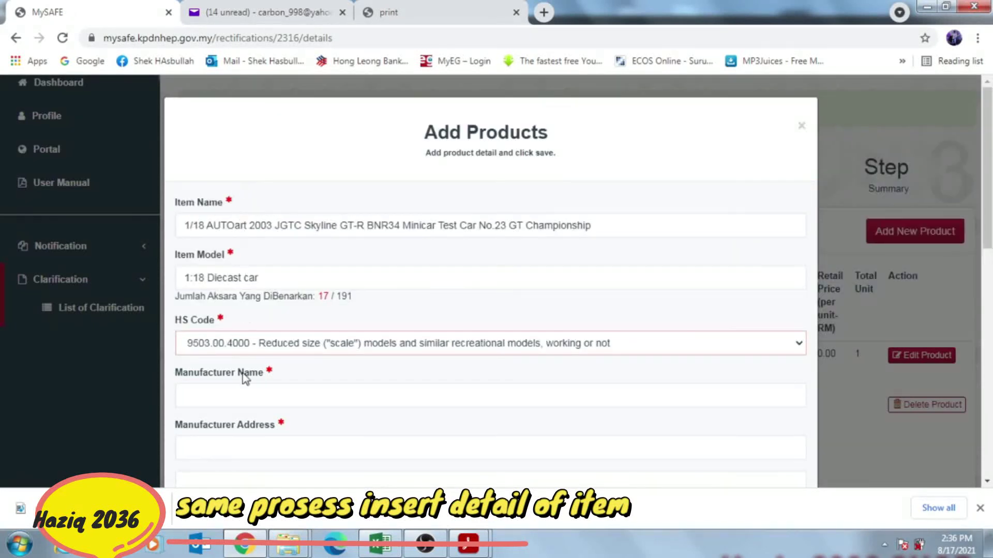
Enter Autoart as the manufacturer name and CHINA as the manufacturer address
left_click(238, 397)
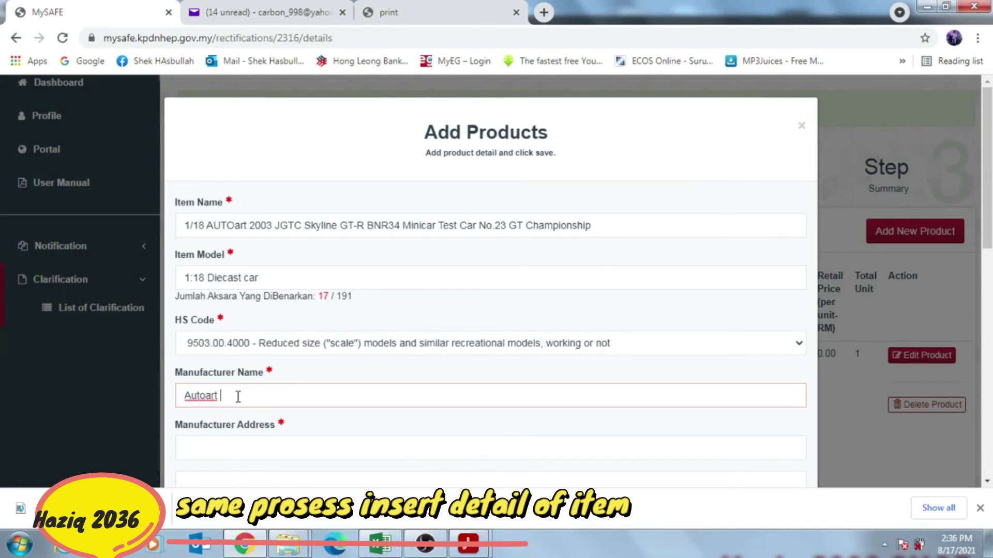
scroll(234, 324, "down", 3)
left_click(235, 300)
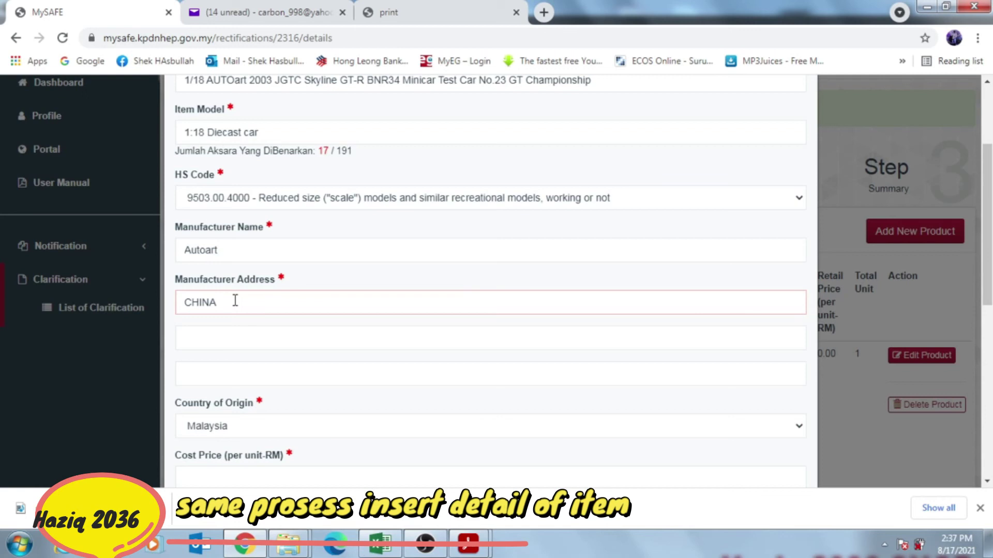
Set the product's country of origin to China
scroll(335, 397, "down", 2)
left_click(334, 356)
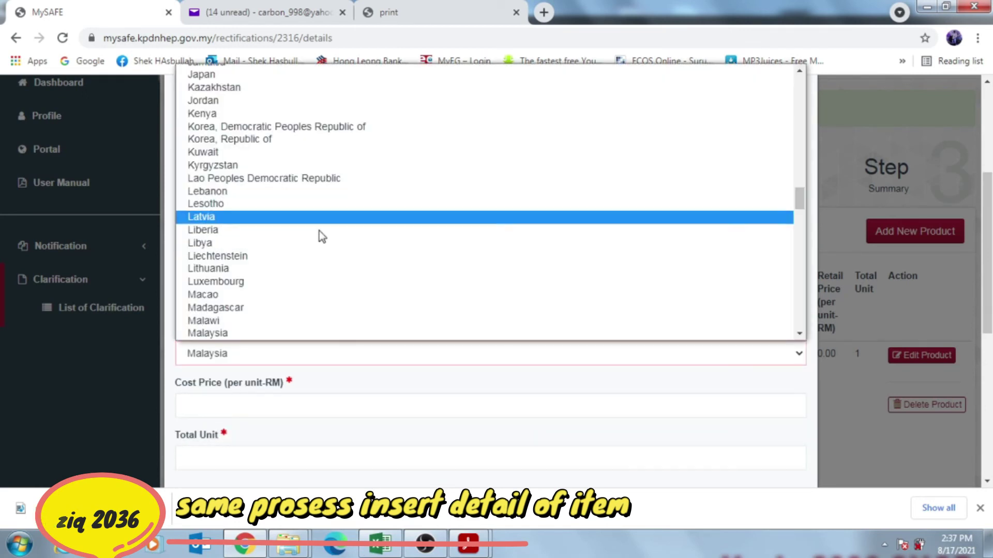
scroll(363, 224, "up", 20)
scroll(297, 238, "up", 3)
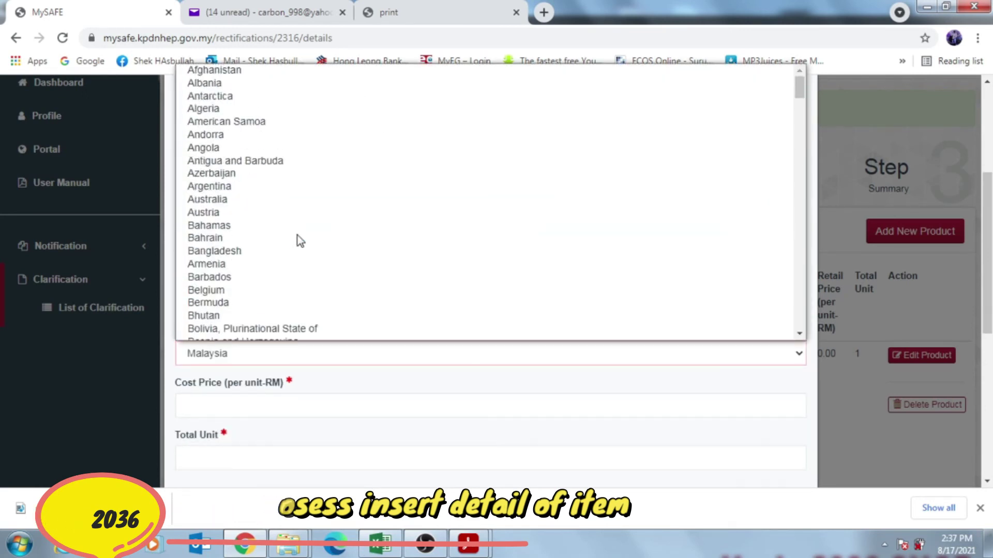
scroll(290, 236, "down", 5)
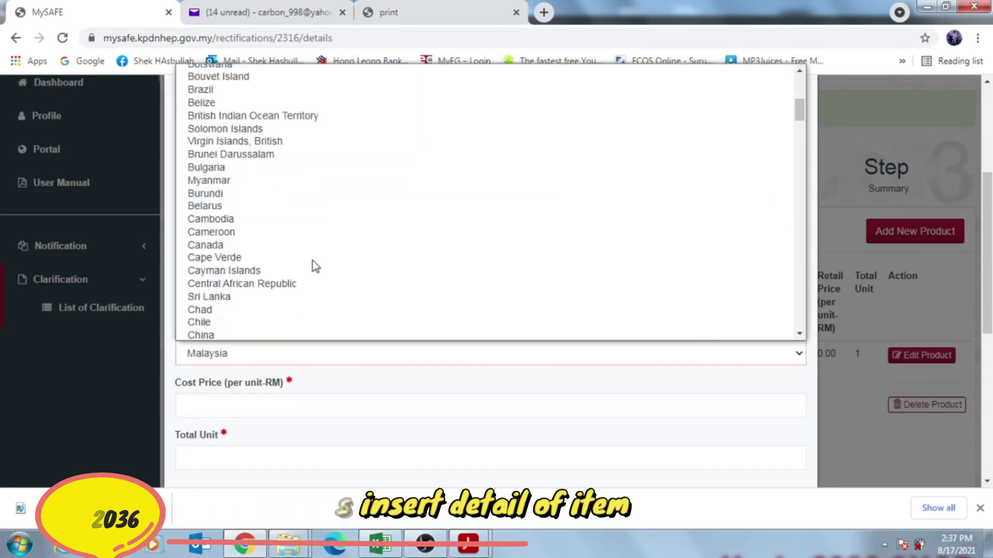
left_click(288, 335)
Enter a cost price of RM 900 per unit and a total of 1 unit
scroll(411, 344, "down", 3)
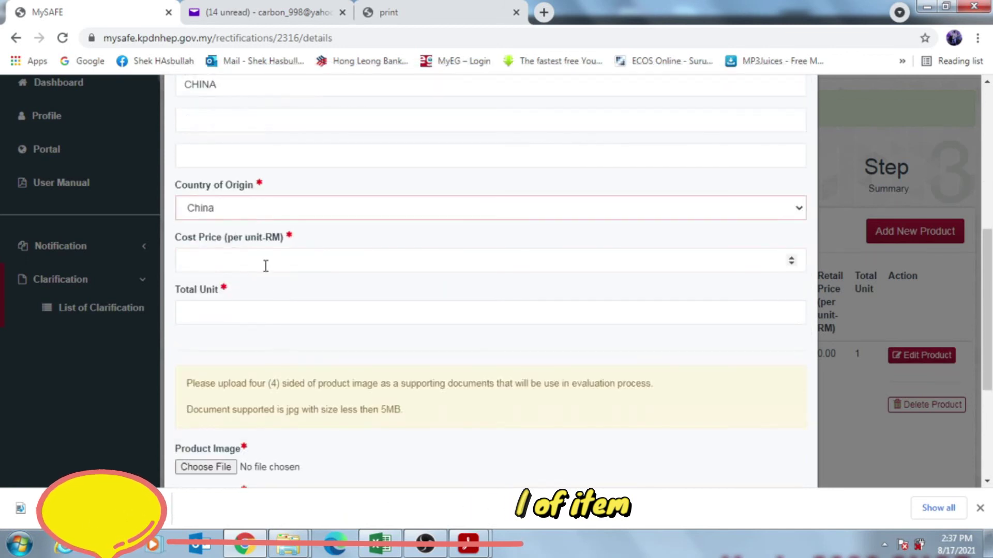
left_click(261, 265)
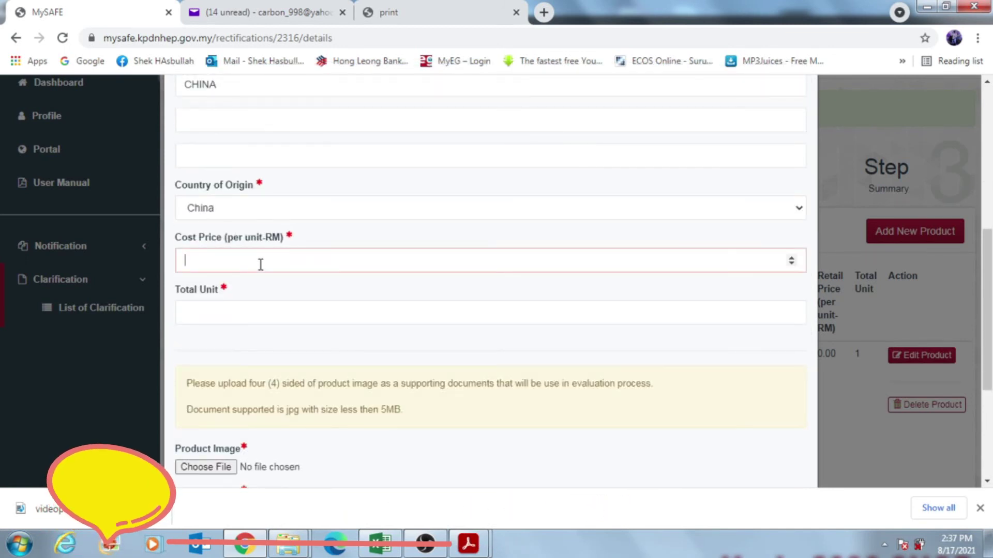
type("900")
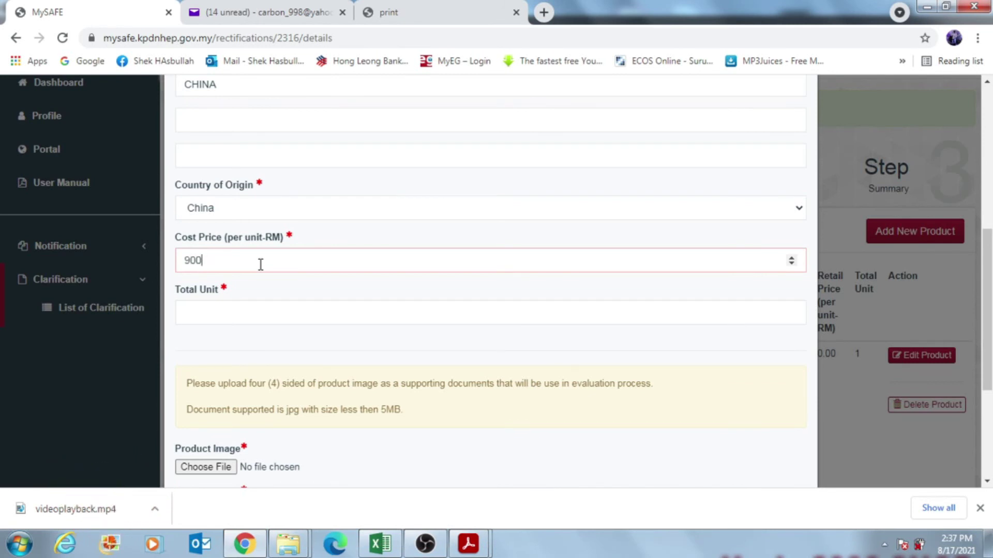
left_click(261, 313)
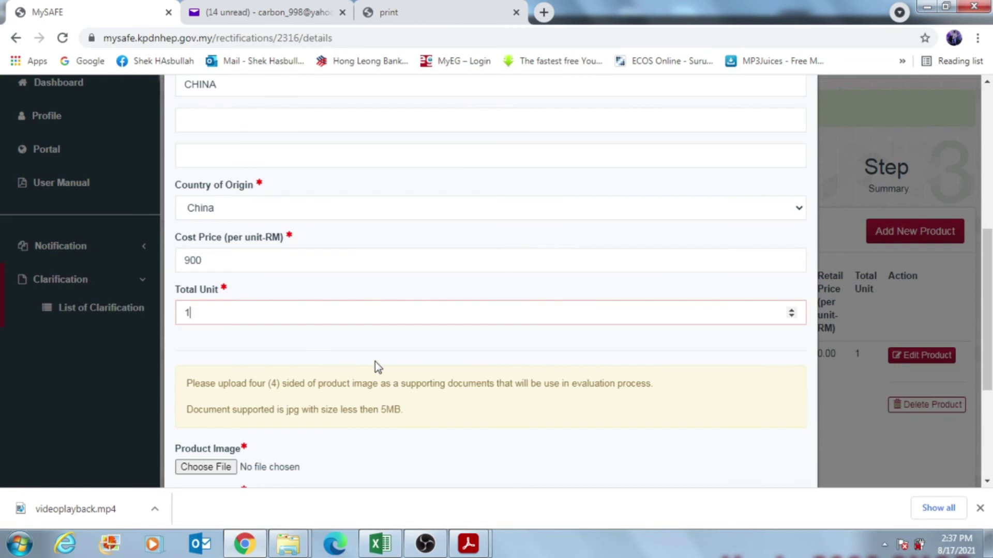
Attach "WhatsApp Image 2021-06-19 at 9.32.41 AM (6)" from "Buyee 5th win GT Toyota Supra JTCM Rm373" as the first product image, showing all file types
scroll(331, 378, "down", 3)
left_click(227, 321)
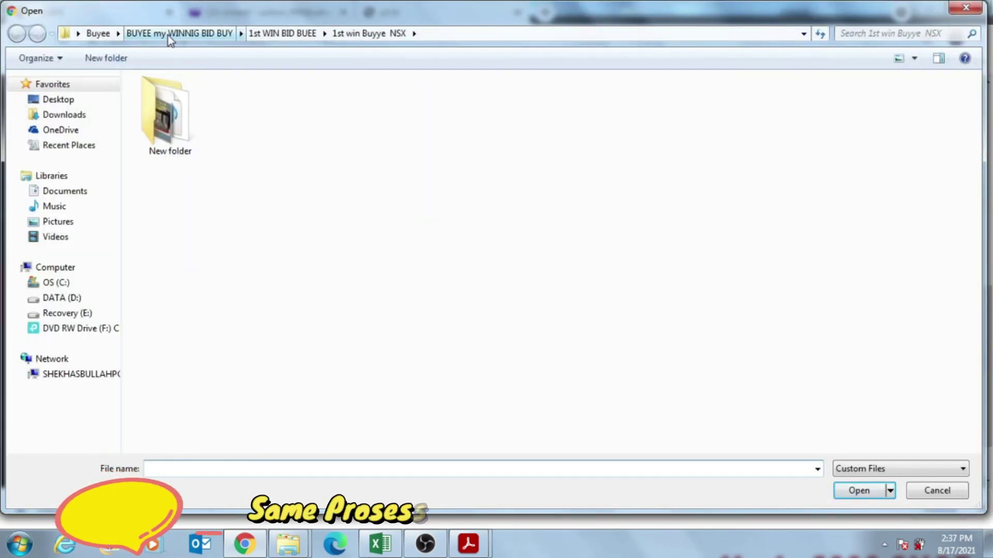
left_click(283, 34)
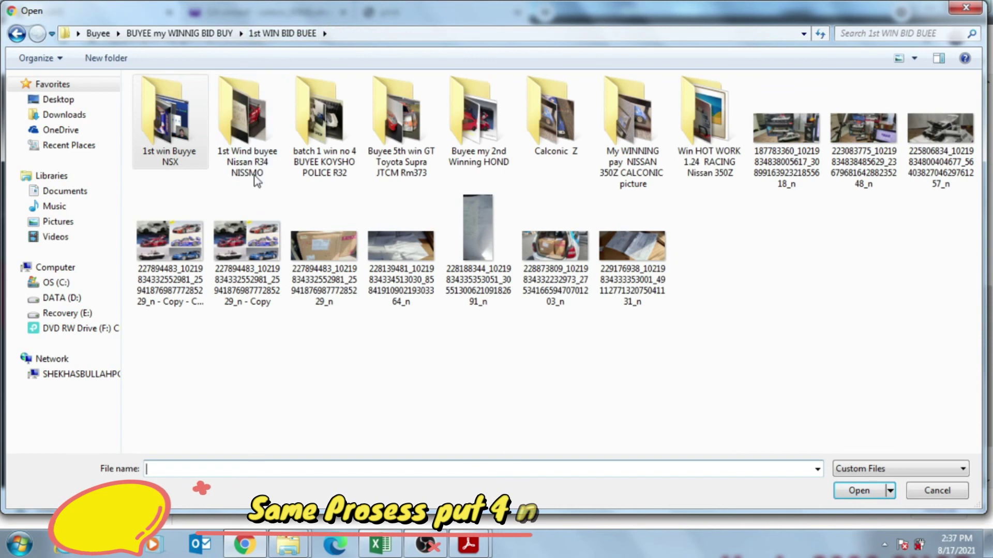
double_click(401, 119)
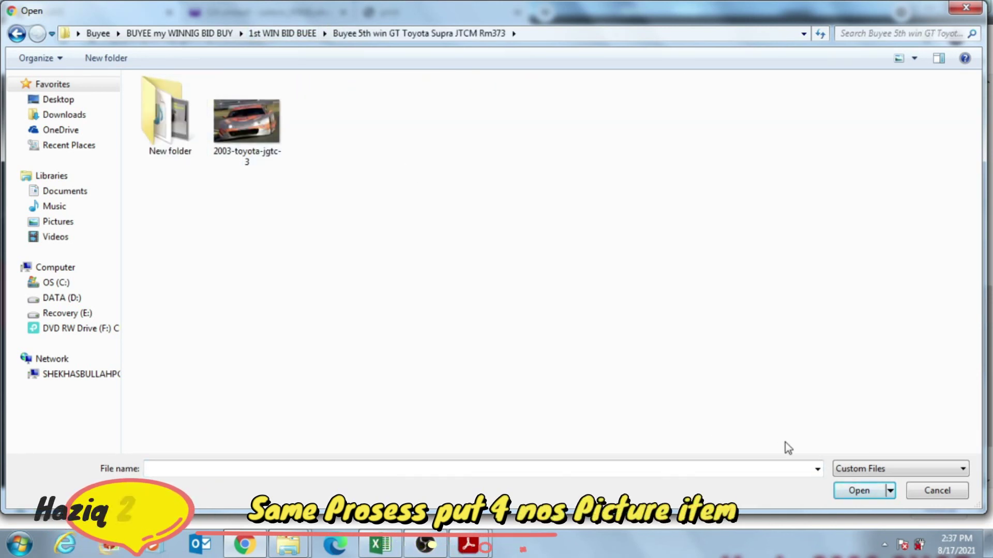
left_click(844, 469)
left_click(844, 495)
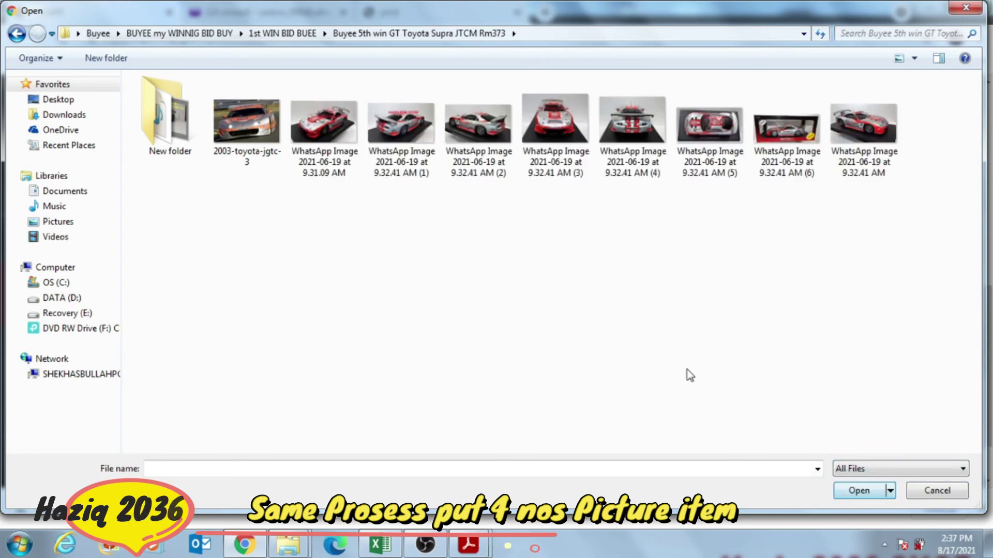
double_click(783, 147)
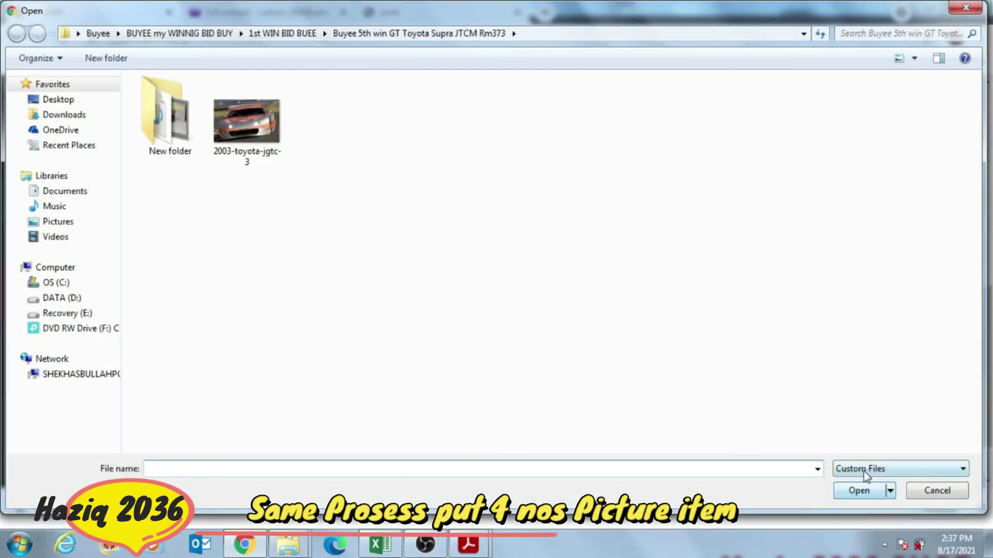
Attach "WhatsApp Image 2021-06-19 at 9.32.41 AM (1)" as the second product image, showing all file types
left_click(867, 472)
left_click(853, 496)
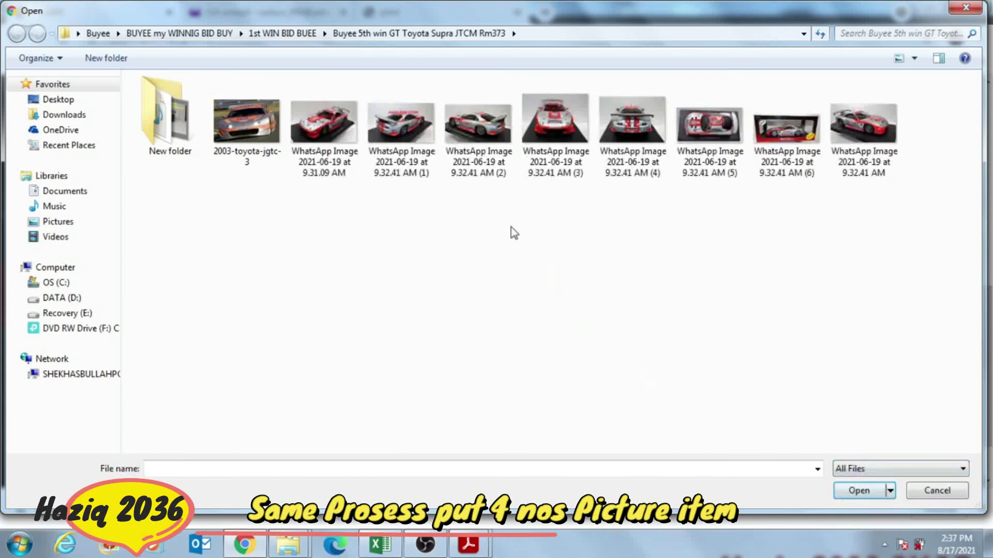
double_click(412, 157)
Attach "WhatsApp Image 2021-06-19 at 9.32.41 AM (5)" as the third product image, showing all file types
left_click(235, 408)
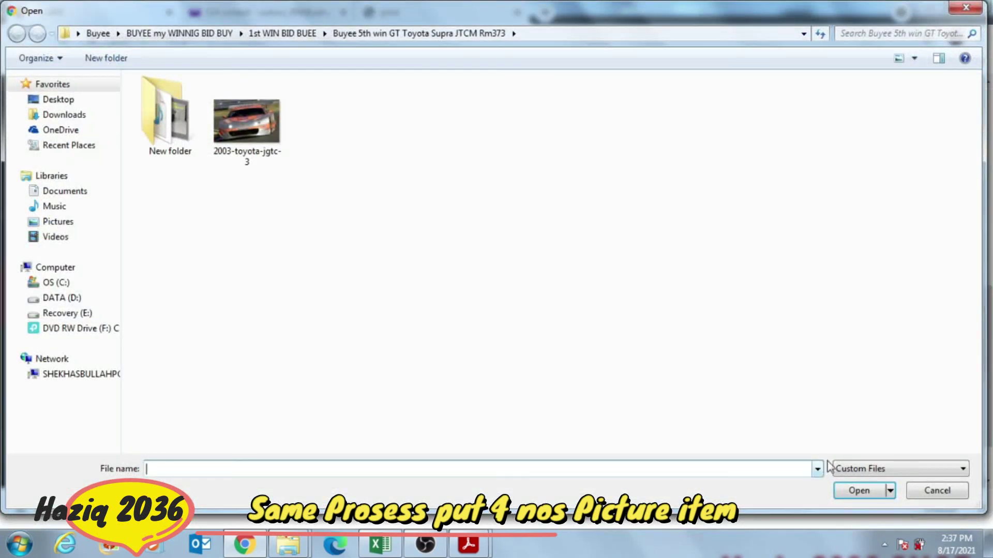
left_click(840, 468)
left_click(843, 499)
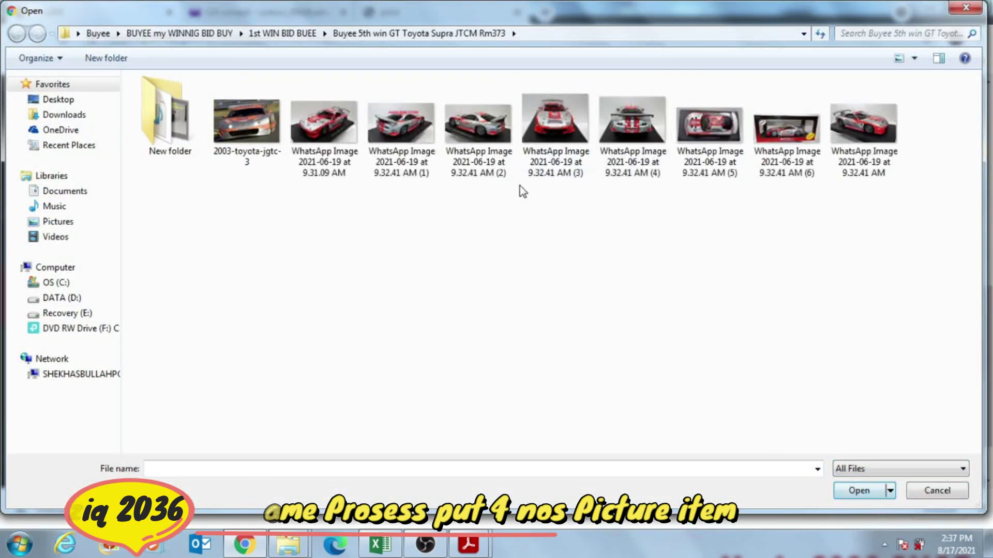
double_click(707, 150)
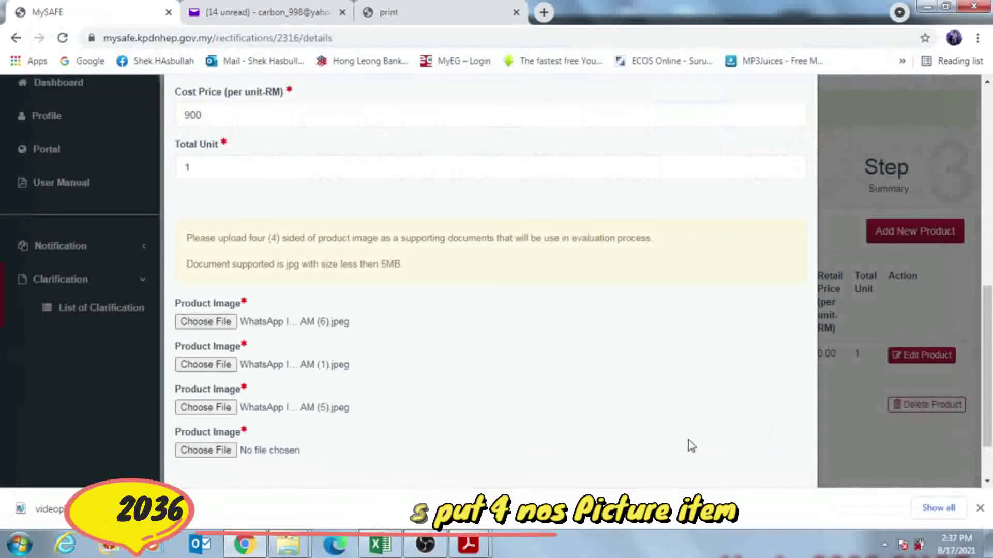
Attach "WhatsApp Image 2021-06-19 at 9.32.41 AM" as the fourth product image, showing all file types
left_click(205, 450)
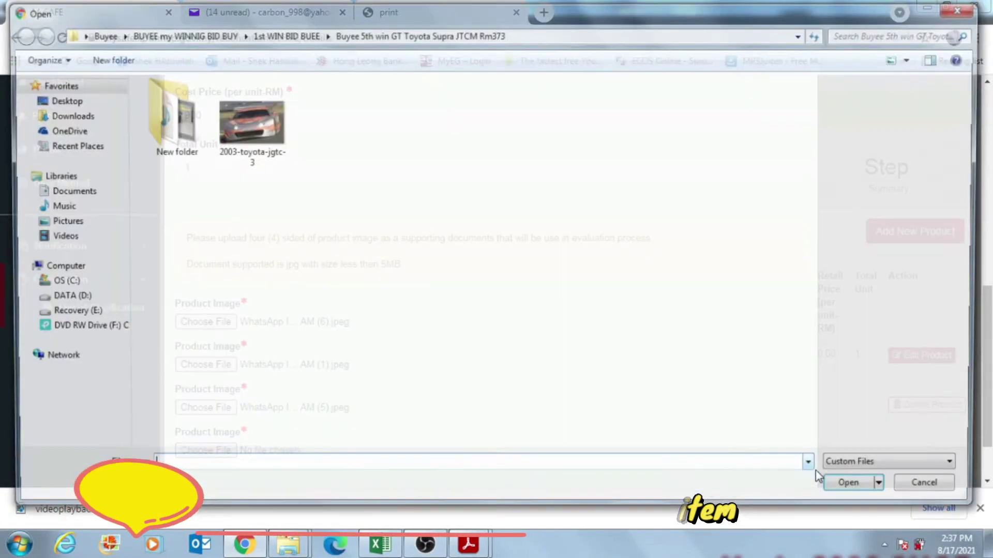
left_click(876, 472)
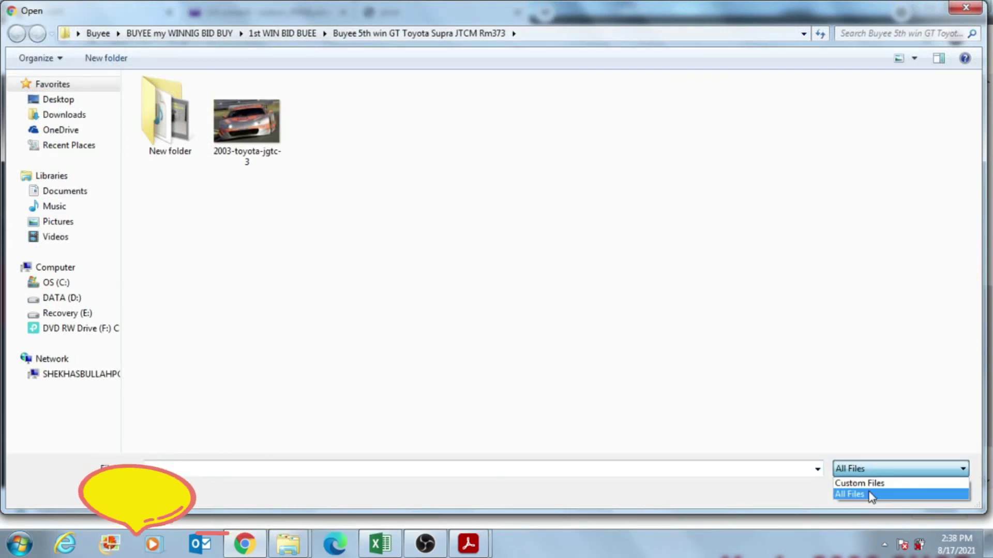
left_click(869, 494)
double_click(858, 127)
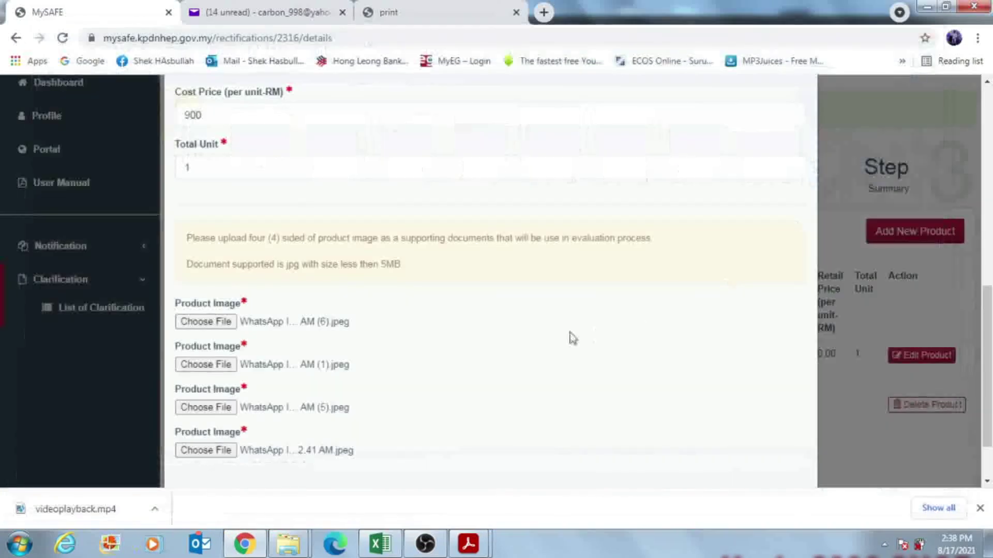
Submit the second product's details and review both entries in the application's list of products
scroll(563, 338, "down", 2)
left_click(727, 451)
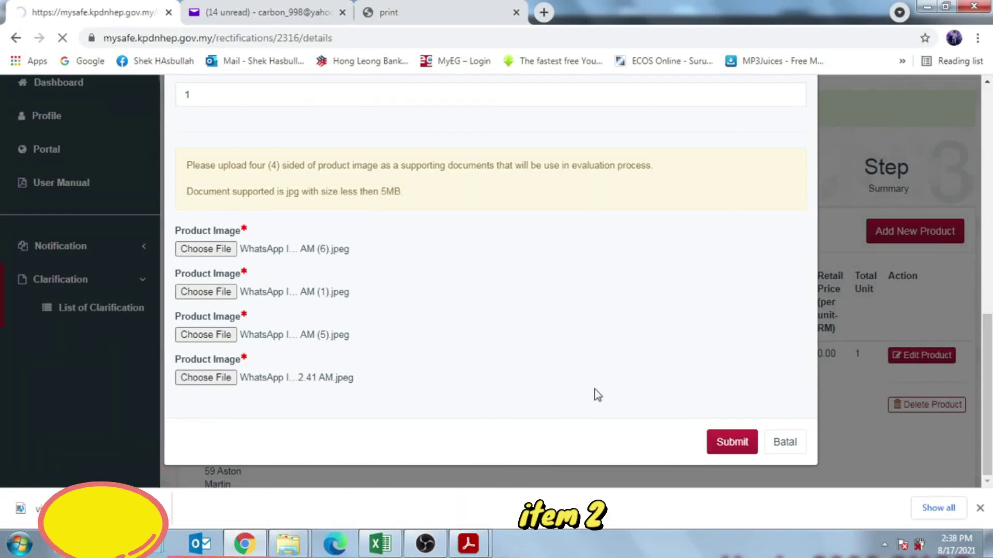
scroll(607, 368, "down", 3)
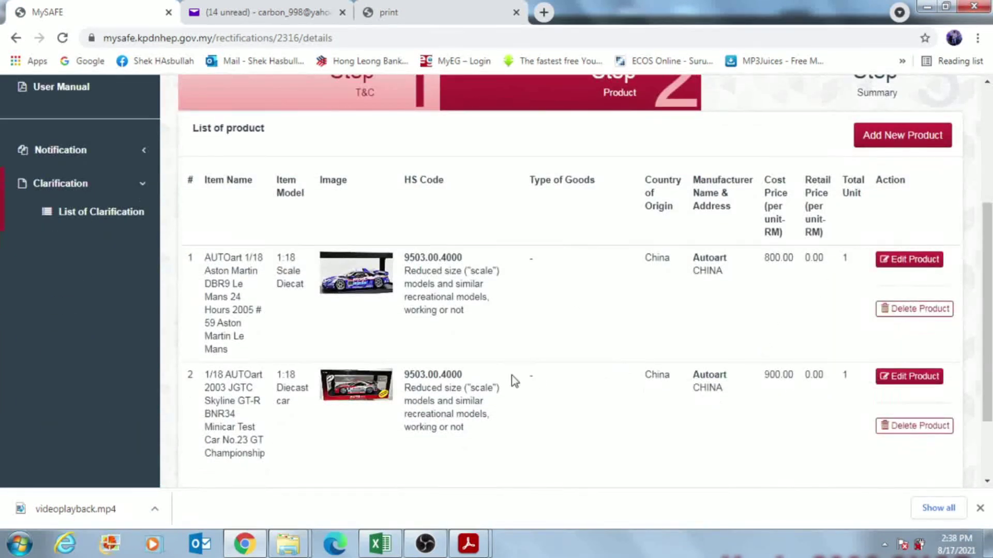
scroll(554, 370, "down", 2)
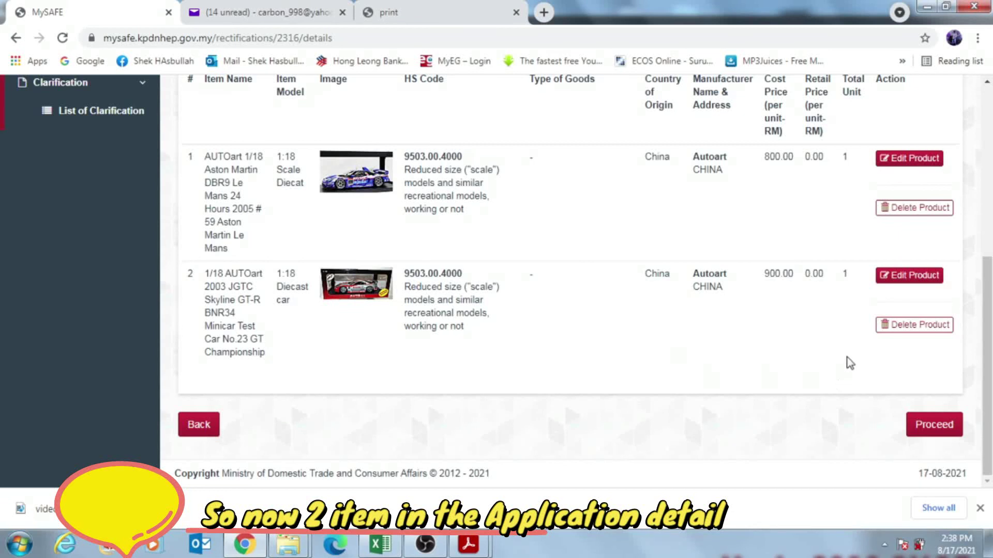
scroll(605, 313, "up", 4)
scroll(567, 311, "down", 3)
scroll(564, 312, "up", 3)
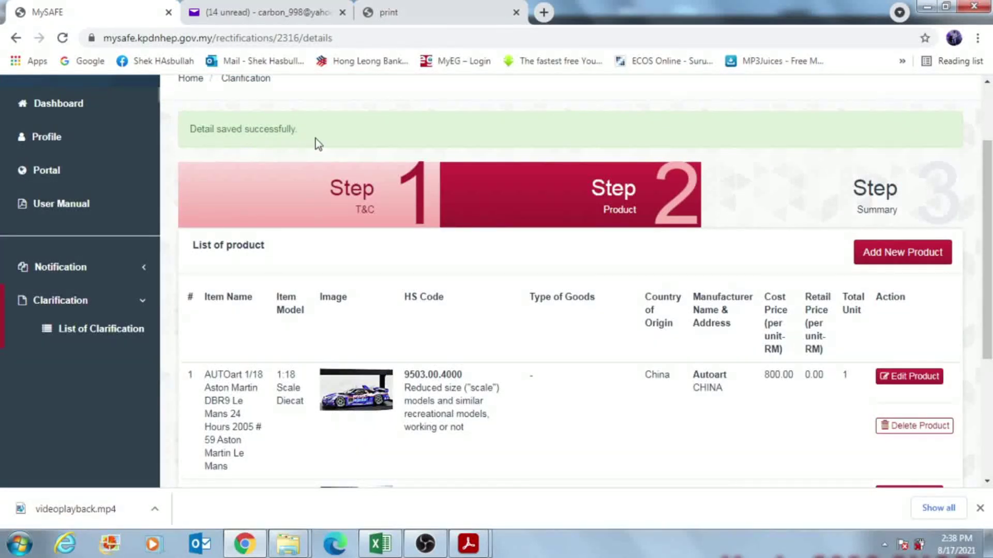
scroll(519, 210, "down", 3)
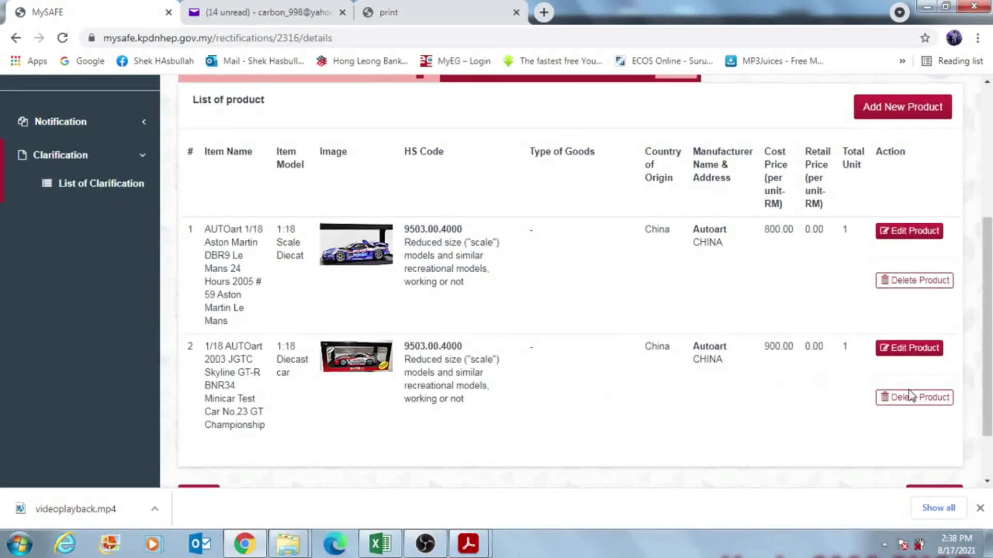
Proceed to the summary step of the clarification application and review its contents
scroll(918, 405, "down", 2)
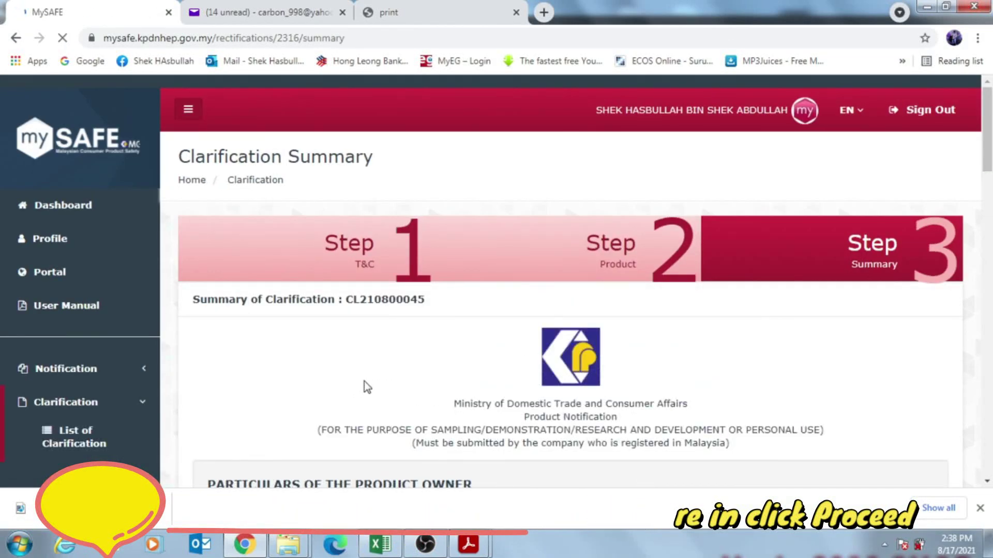
scroll(364, 381, "down", 12)
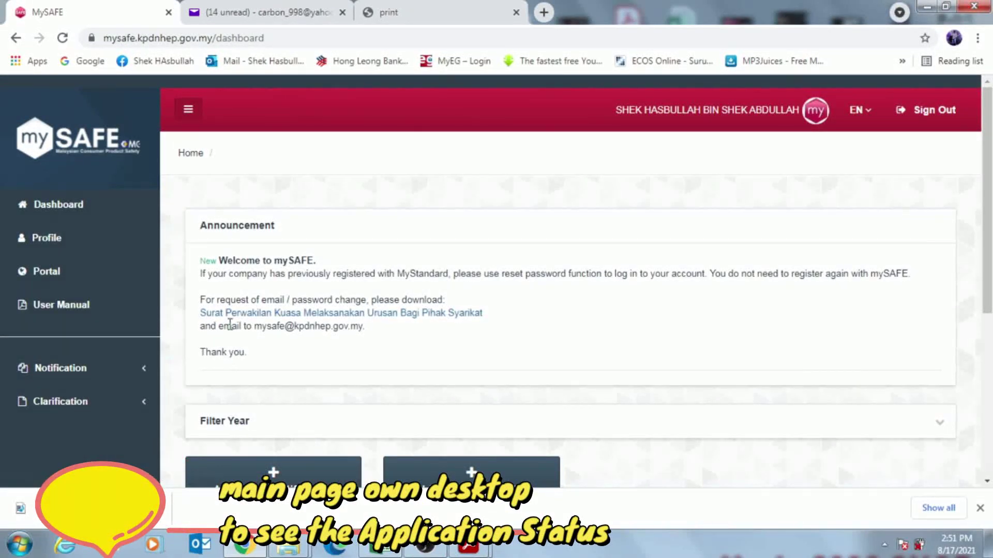
Go from the dashboard to the list of clarifications and check the status of the submitted applications
scroll(184, 225, "down", 3)
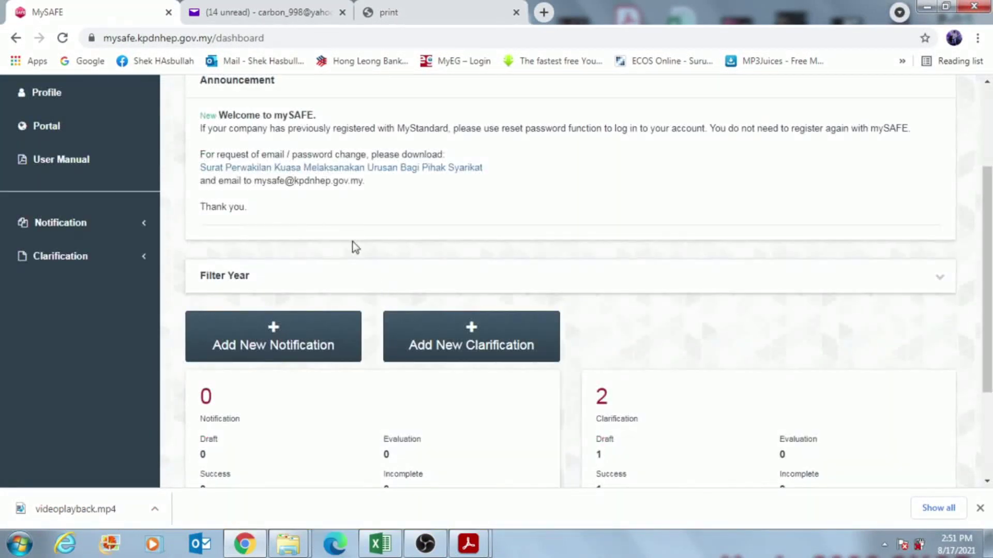
left_click(110, 262)
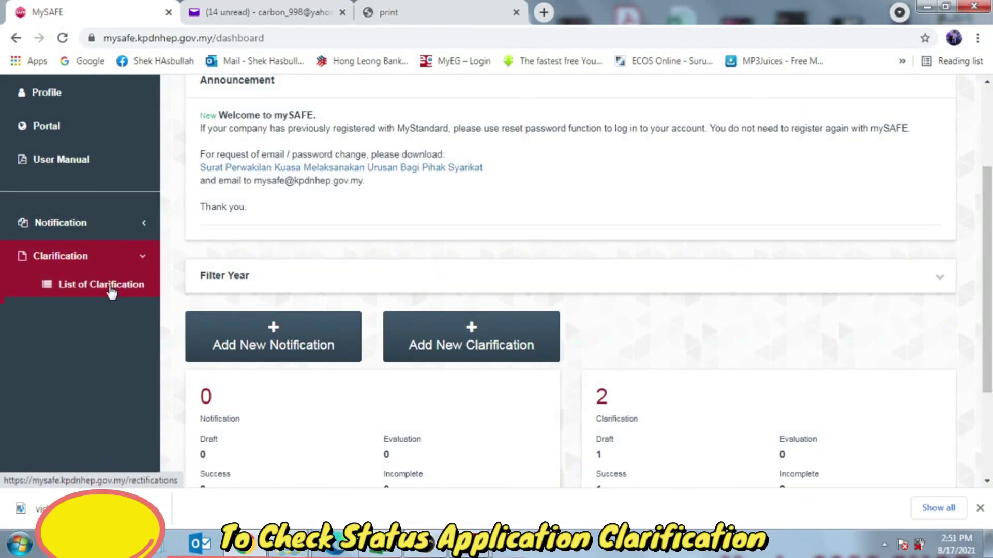
scroll(481, 292, "down", 3)
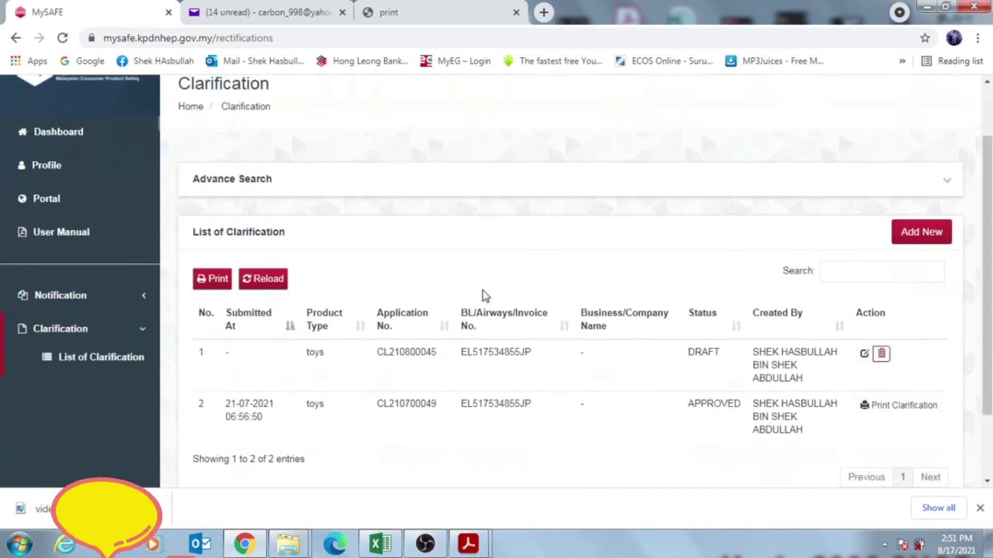